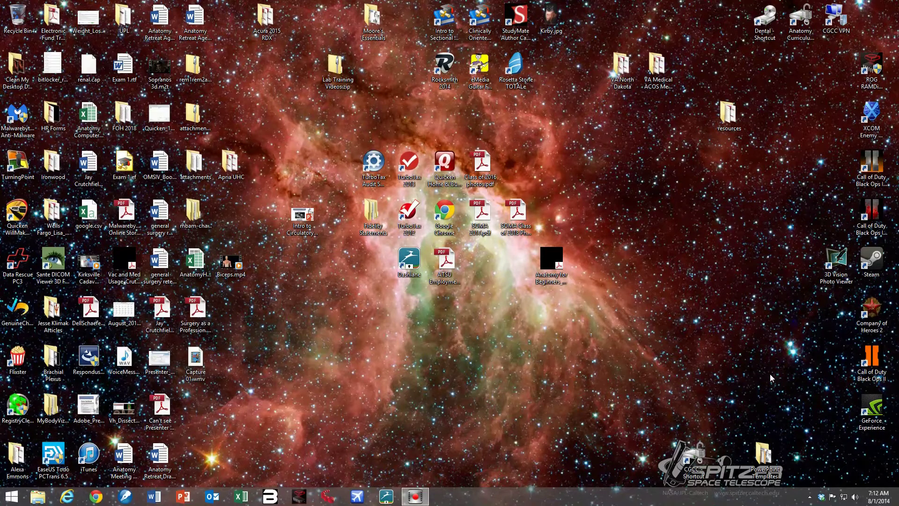
- Open ASDOH Template.pptx from the desktop's PowerPoint Templates folder in PowerPoint
double_click(763, 452)
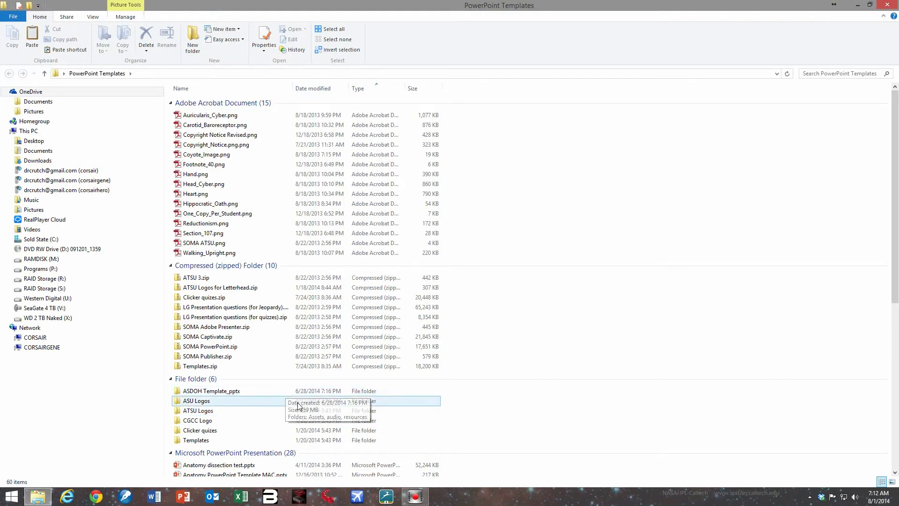
scroll(295, 411, "down", 2)
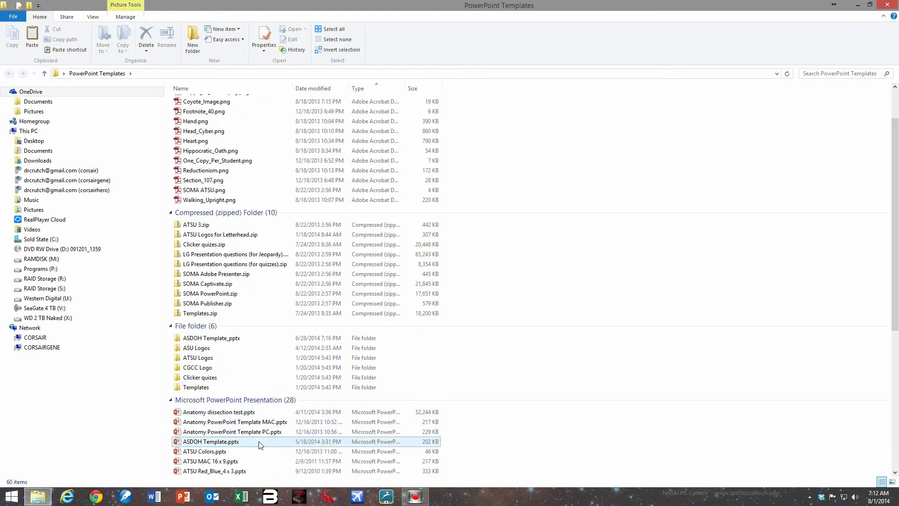
double_click(258, 441)
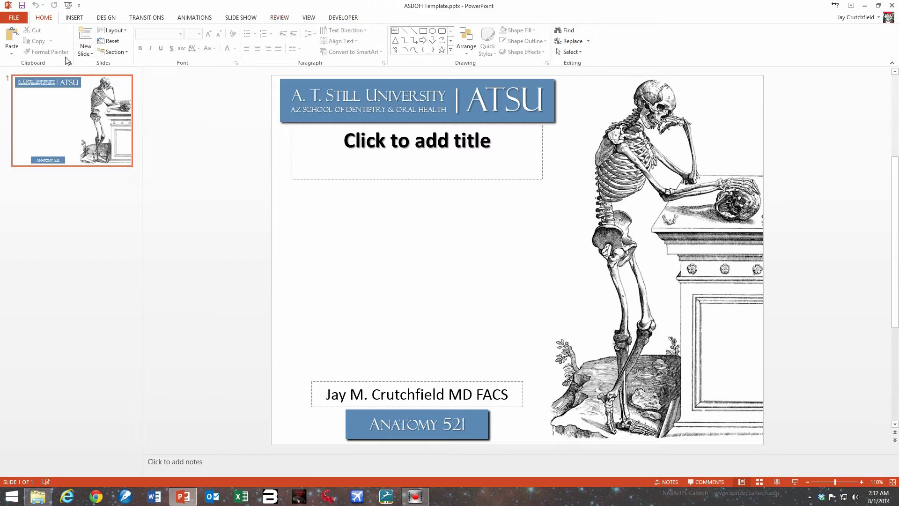
left_click(12, 18)
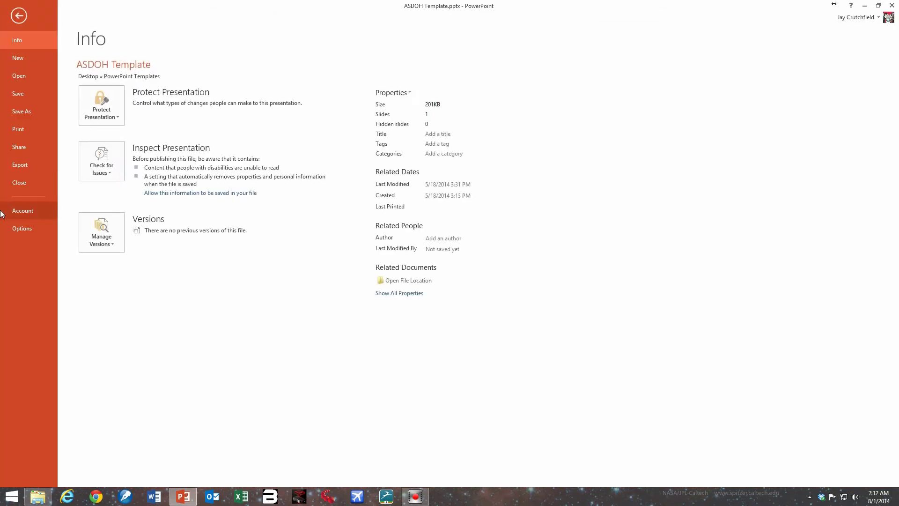
left_click(10, 229)
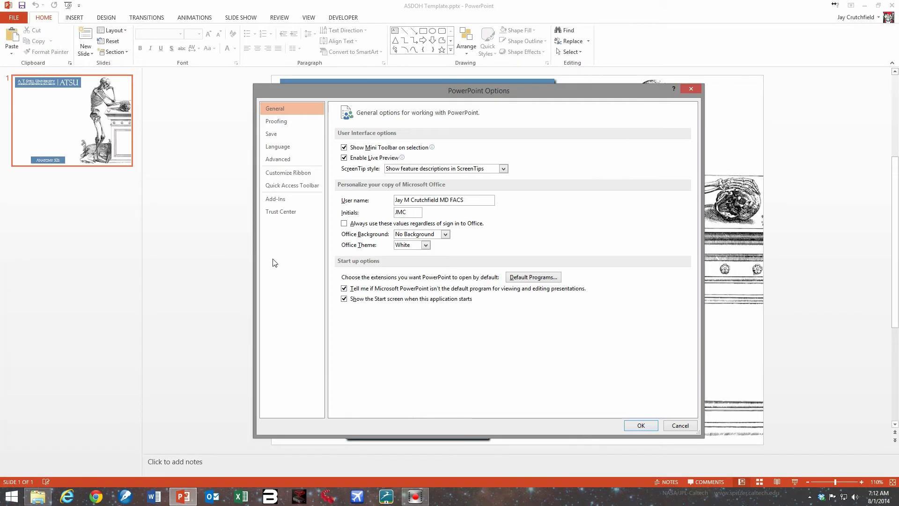
left_click(277, 200)
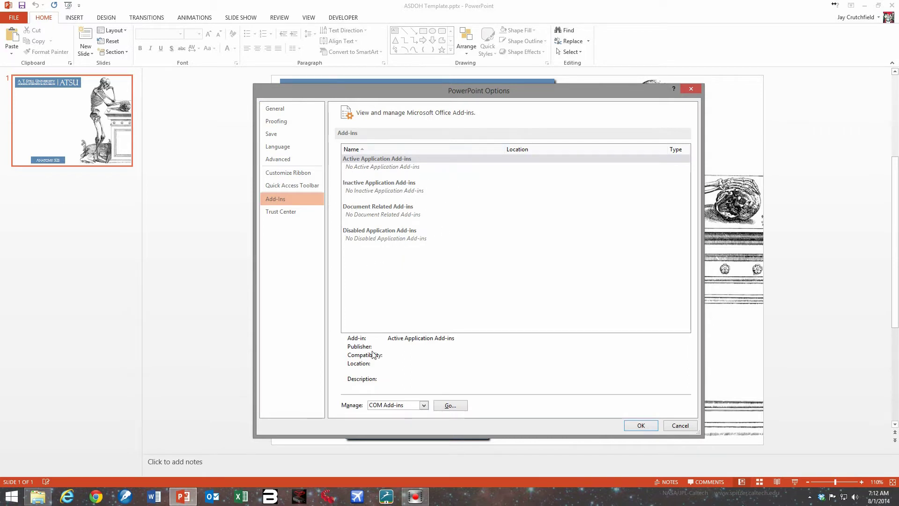
left_click(444, 405)
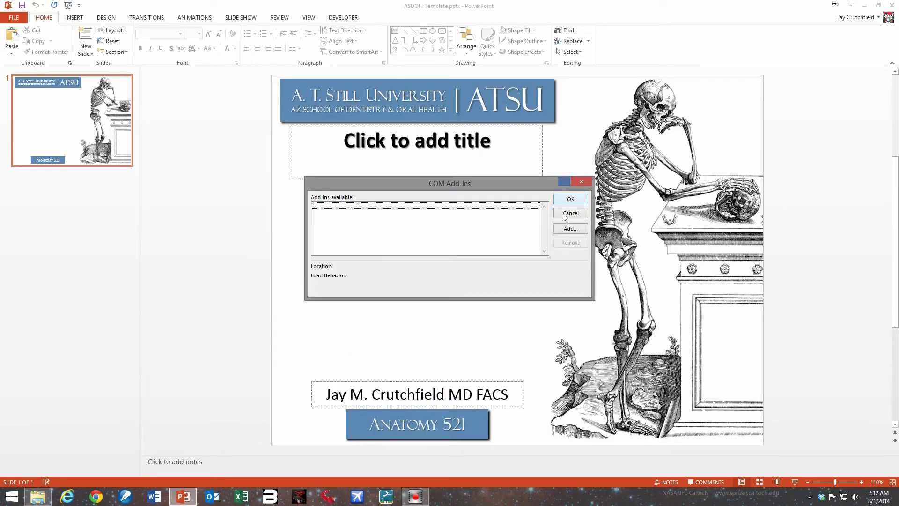
left_click(566, 229)
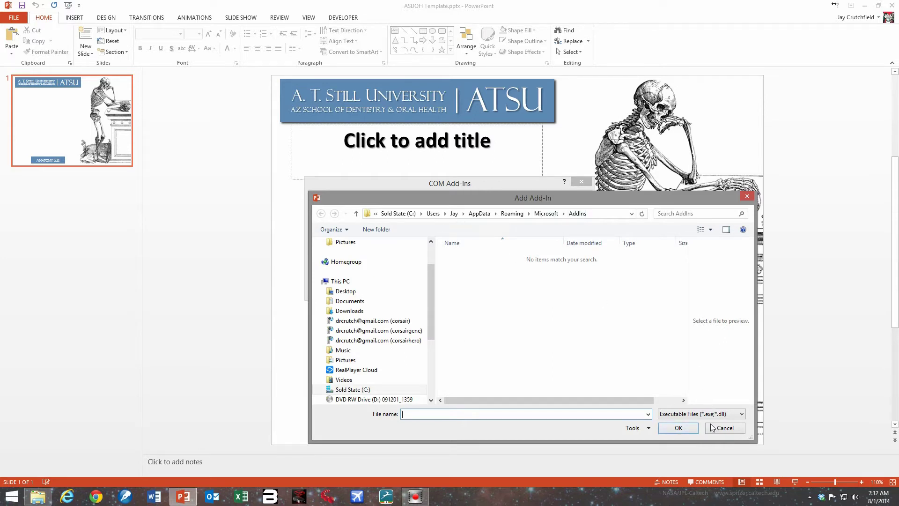
left_click(693, 430)
left_click(716, 429)
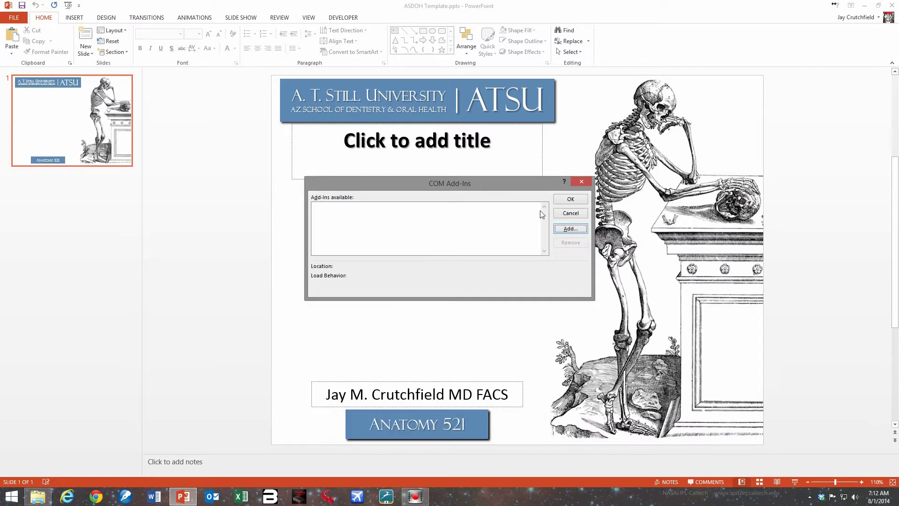
left_click(577, 213)
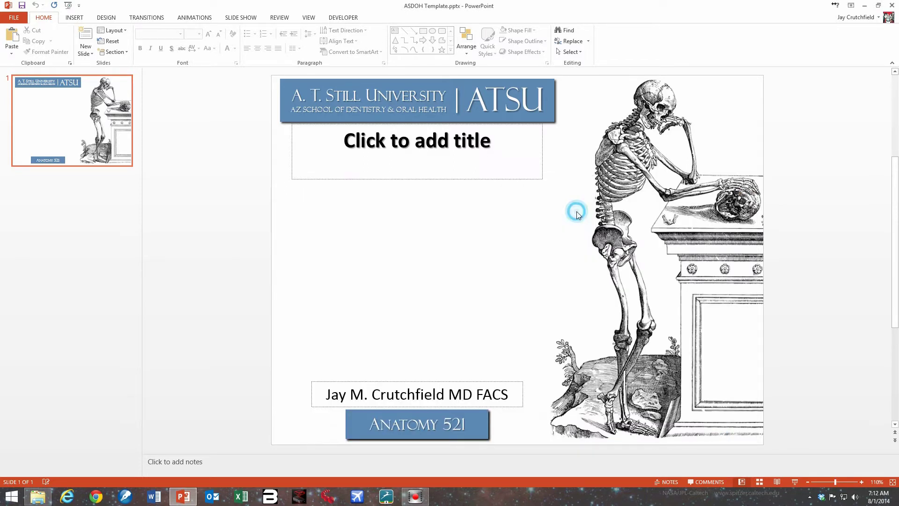
- Close PowerPoint and the folder, then confirm Programs and Features lists Adobe Presenter 10.0 (64 Bit)
left_click(891, 5)
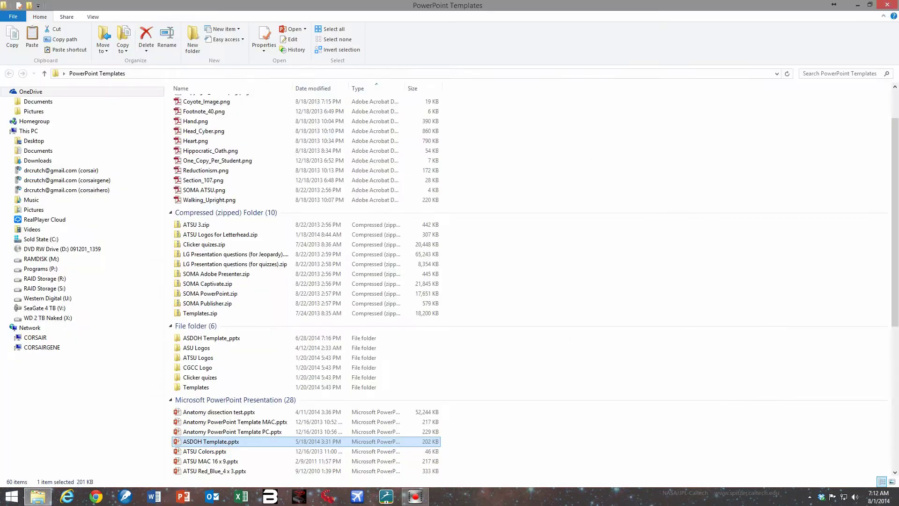
left_click(888, 5)
mouse_move(896, 4)
left_click(888, 263)
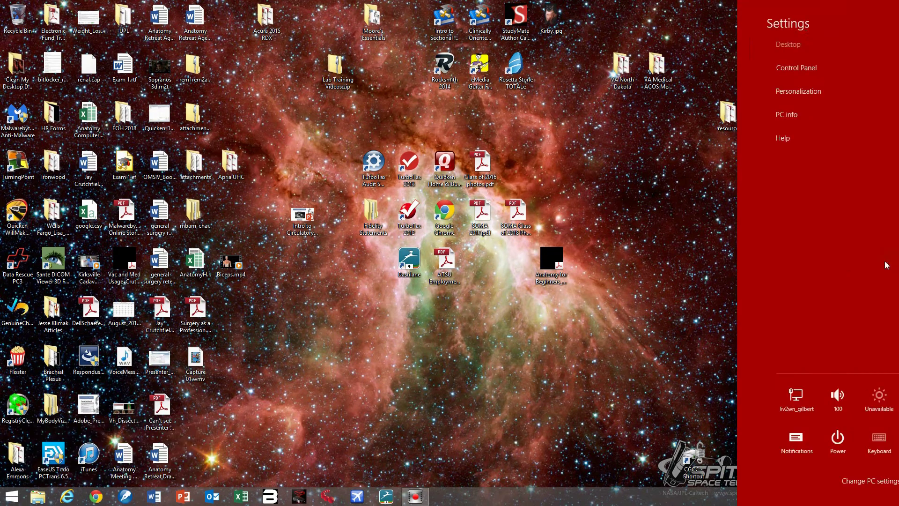
left_click(780, 62)
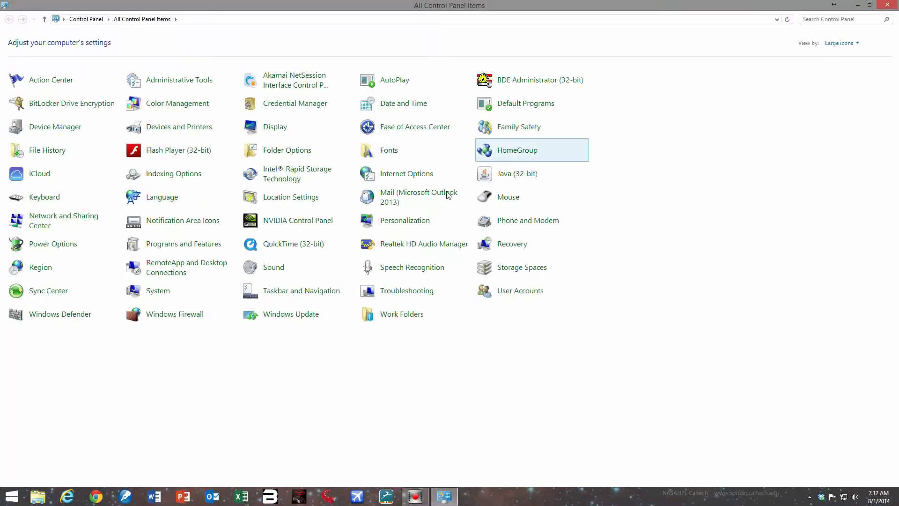
left_click(218, 248)
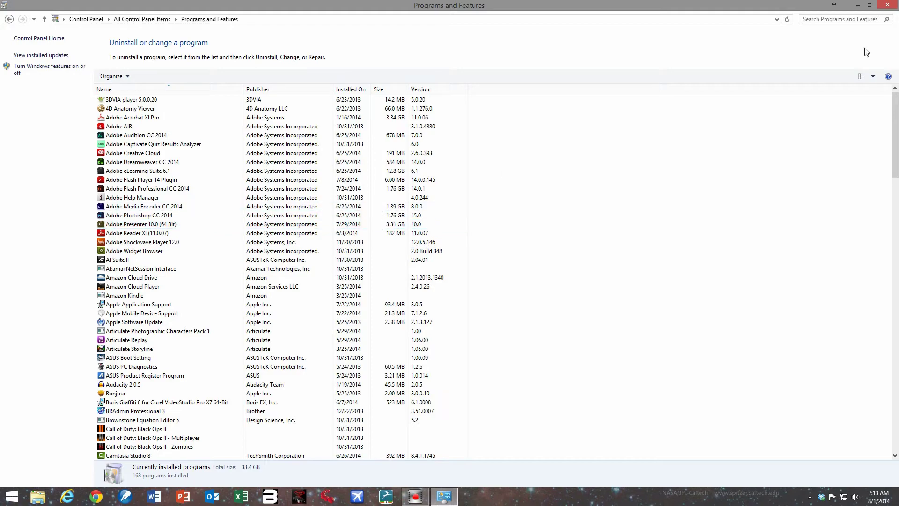
left_click(887, 5)
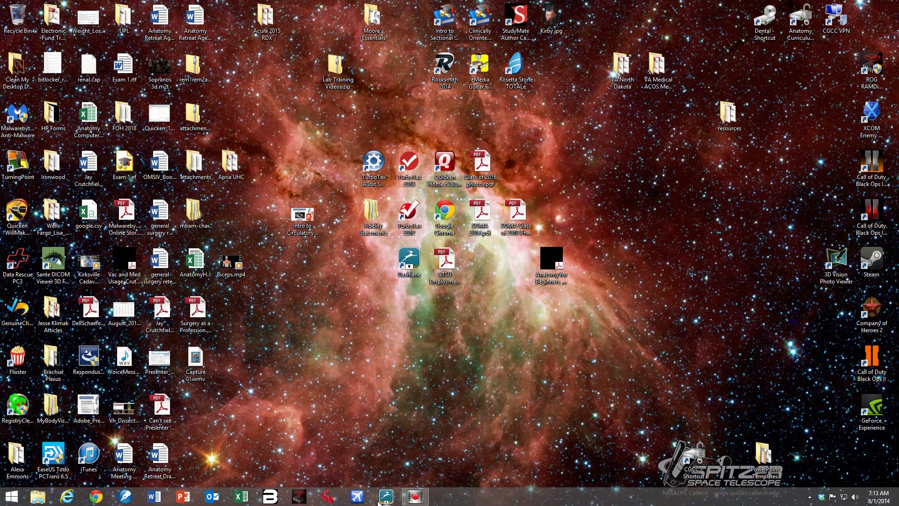
- Relaunch PowerPoint, reopen ASDOH Template.pptx from Recent, and show the Trust Center page in Options
left_click(185, 496)
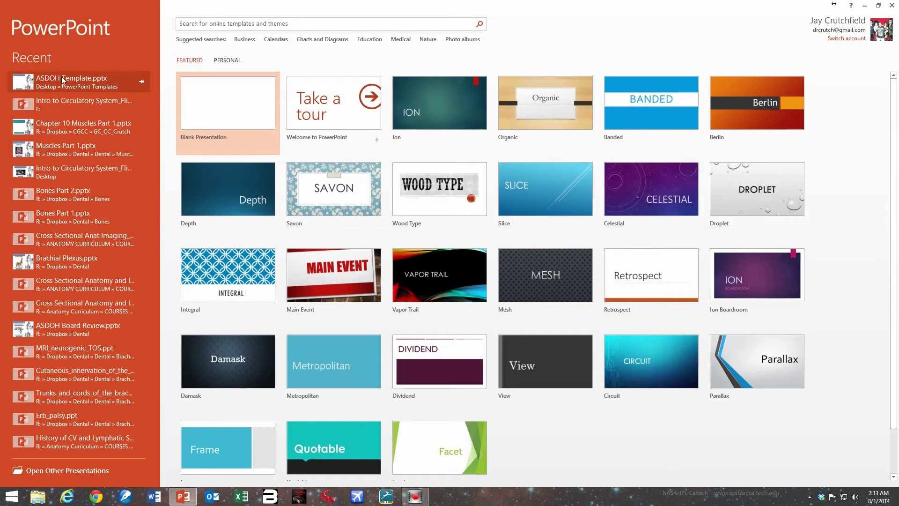
left_click(61, 76)
left_click(9, 16)
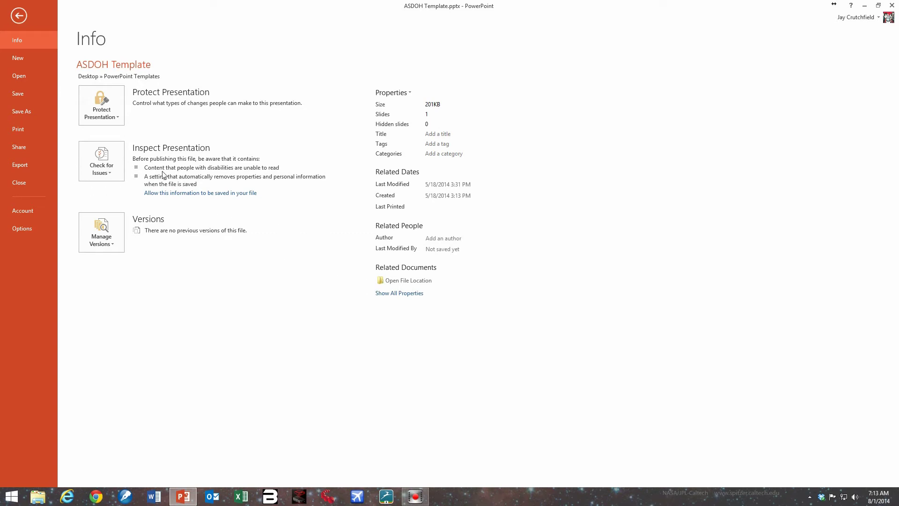
left_click(11, 228)
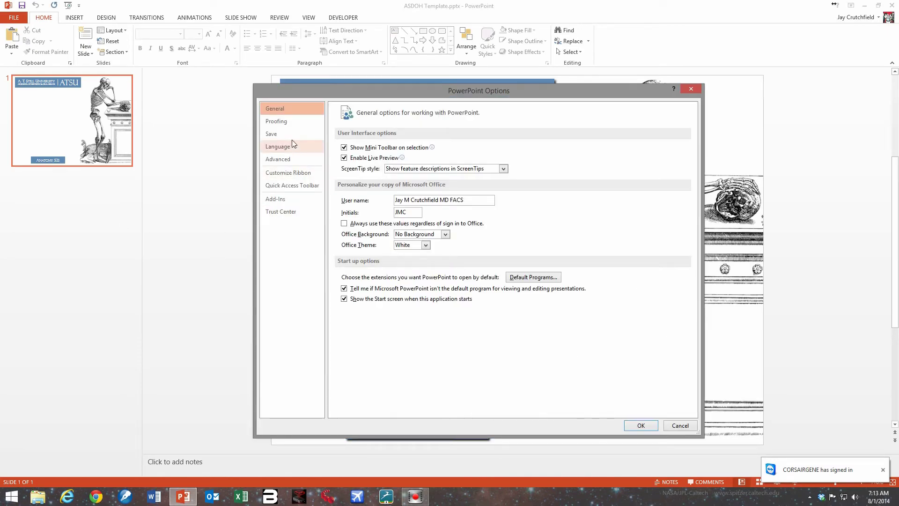
left_click(276, 212)
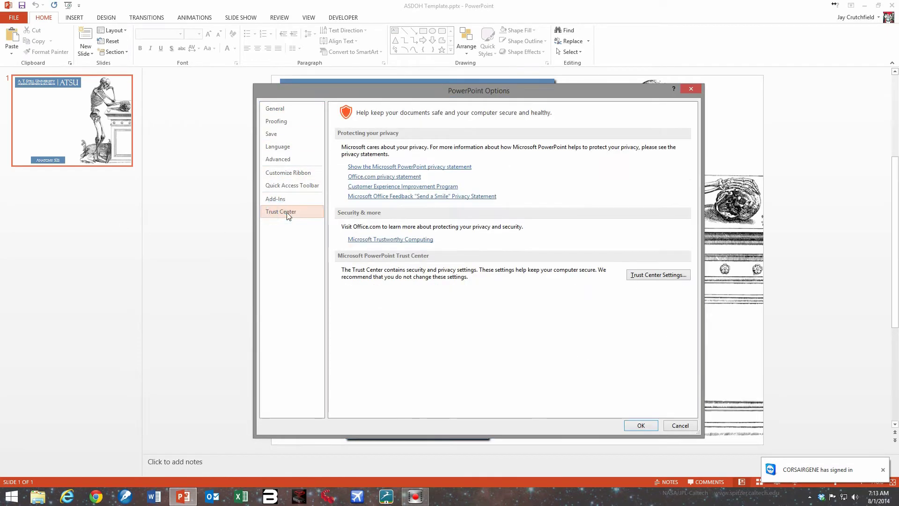
- Review the privacy statement and Trust Center privacy settings, then cancel out of both dialogs
left_click(431, 168)
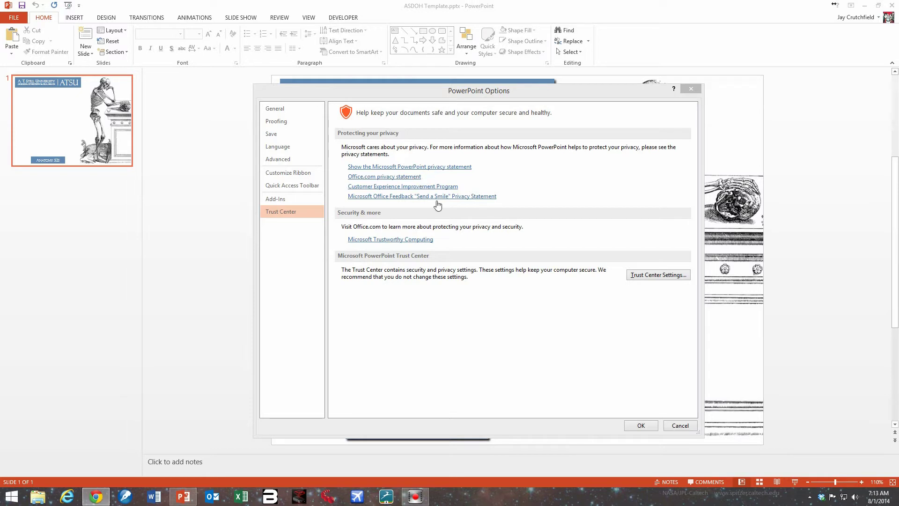
left_click(644, 276)
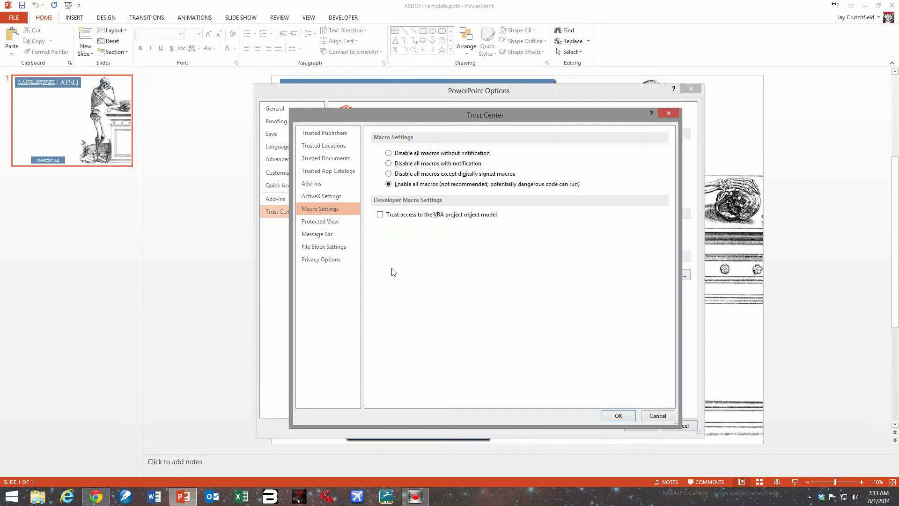
left_click(342, 260)
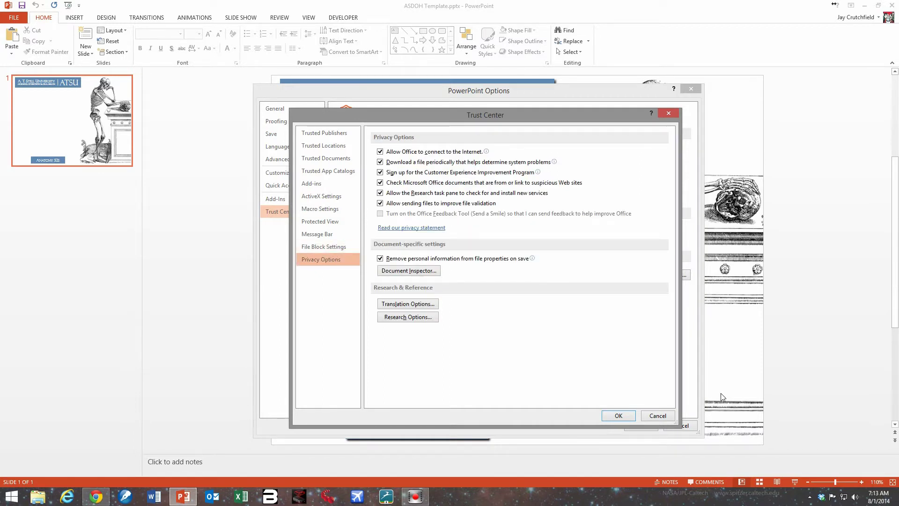
left_click(656, 416)
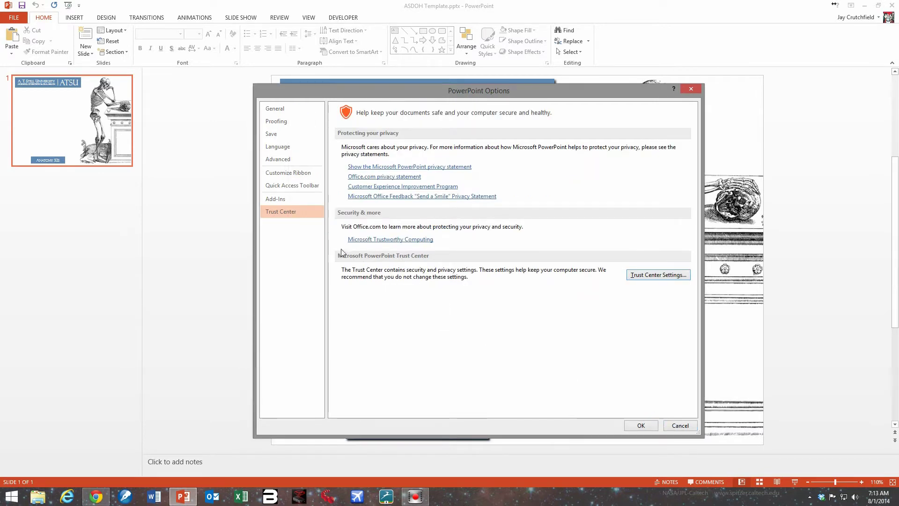
left_click(274, 110)
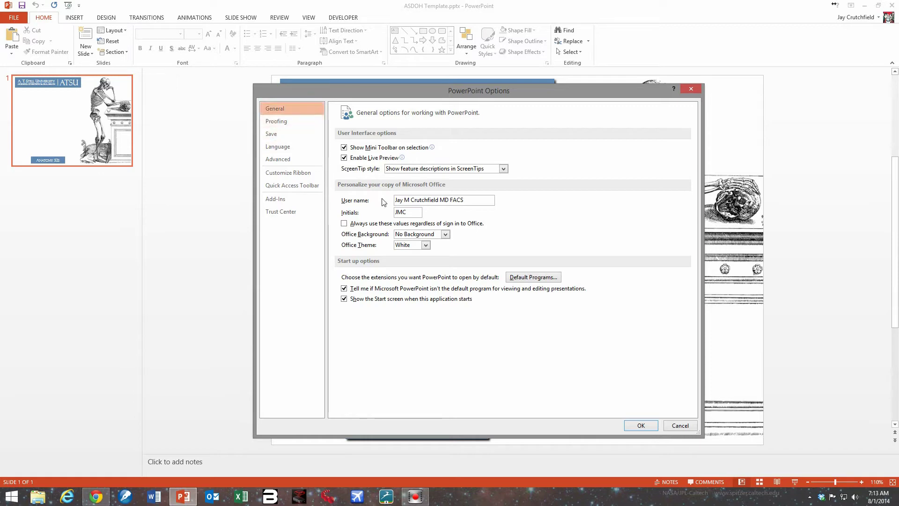
left_click(680, 426)
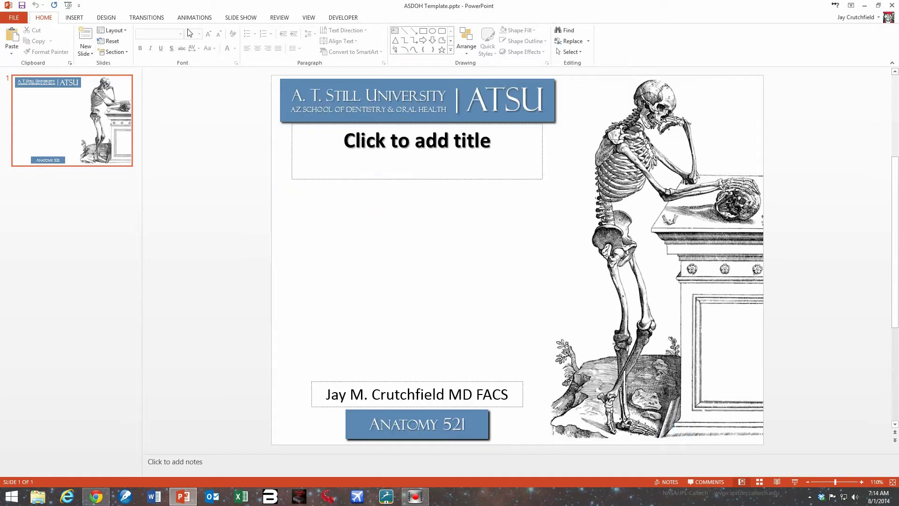
- From the Developer tab, inspect the Add-Ins and COM Add-Ins lists, both showing no Presenter add-in
left_click(339, 19)
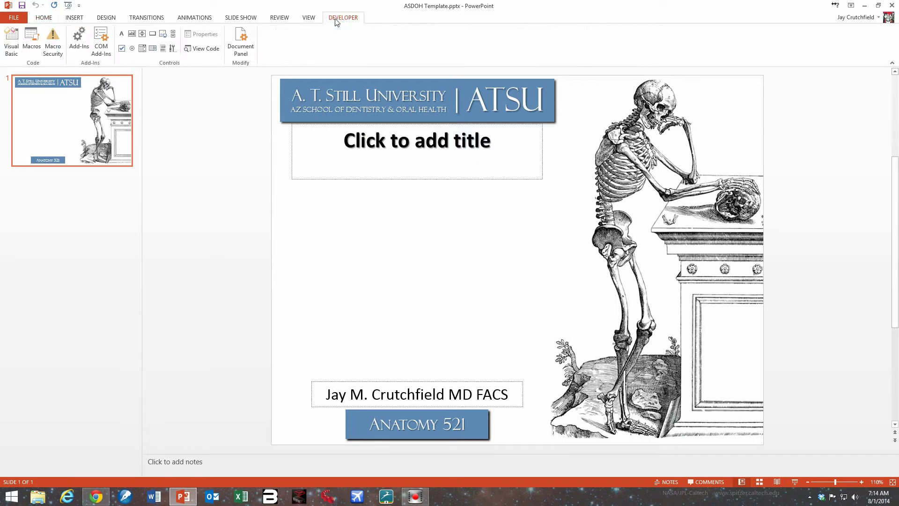
left_click(78, 42)
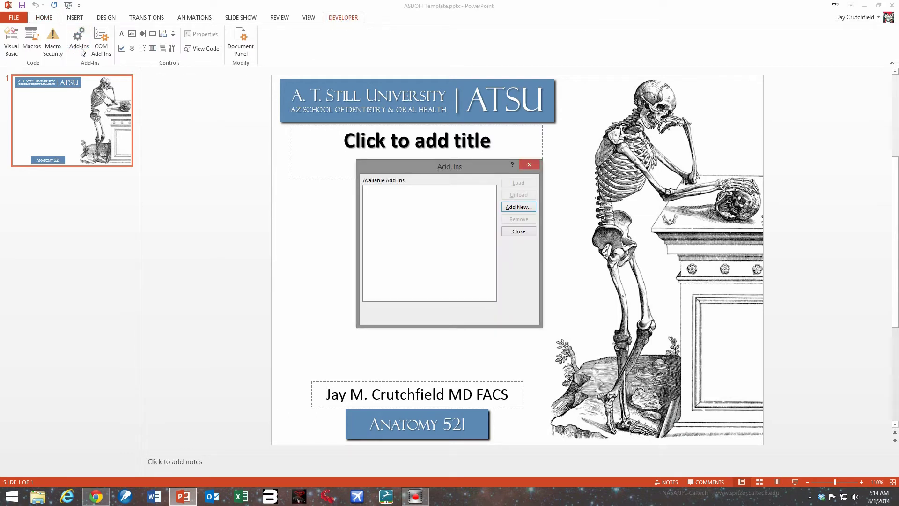
left_click(505, 232)
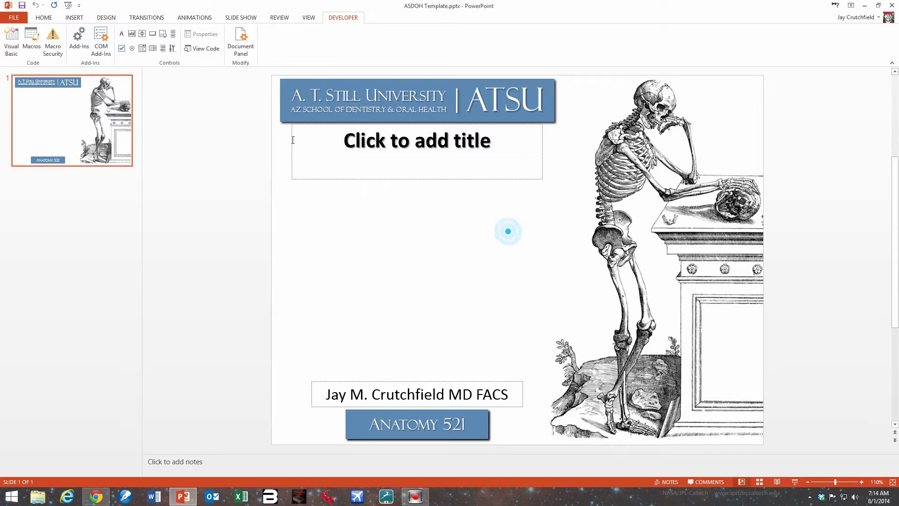
left_click(97, 48)
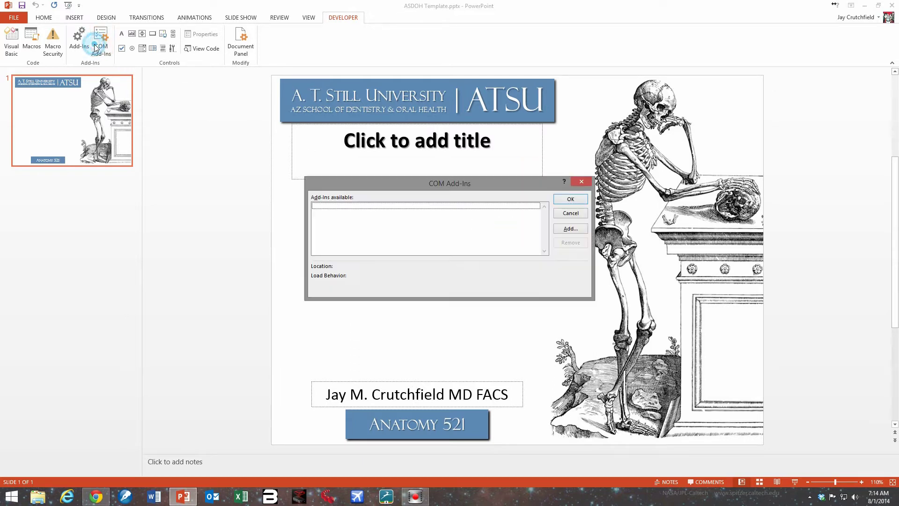
left_click(570, 199)
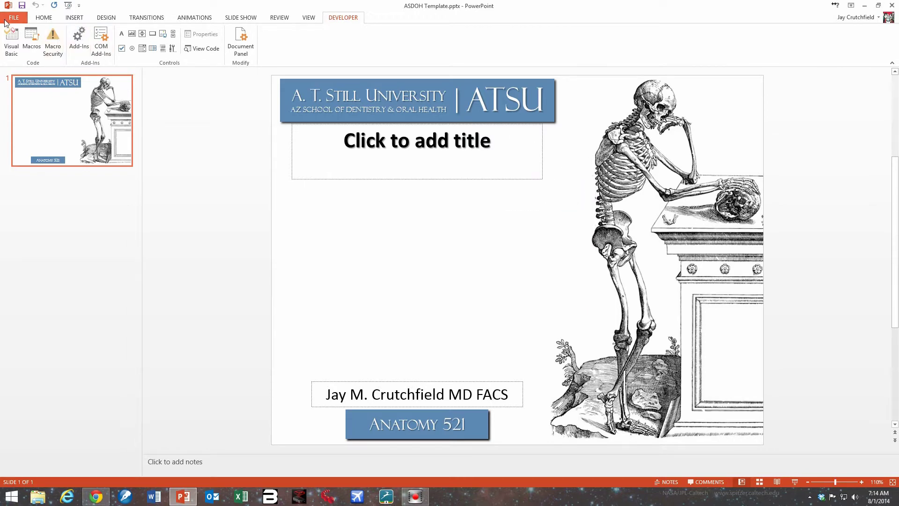
- Check About PowerPoint shows version 15.0.4629.1000 (64-bit), then close PowerPoint
left_click(6, 6)
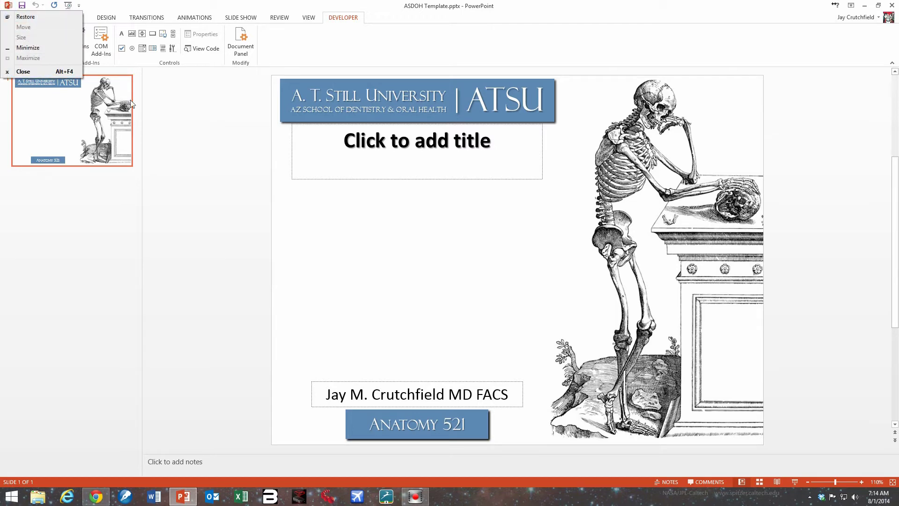
left_click(201, 123)
left_click(13, 17)
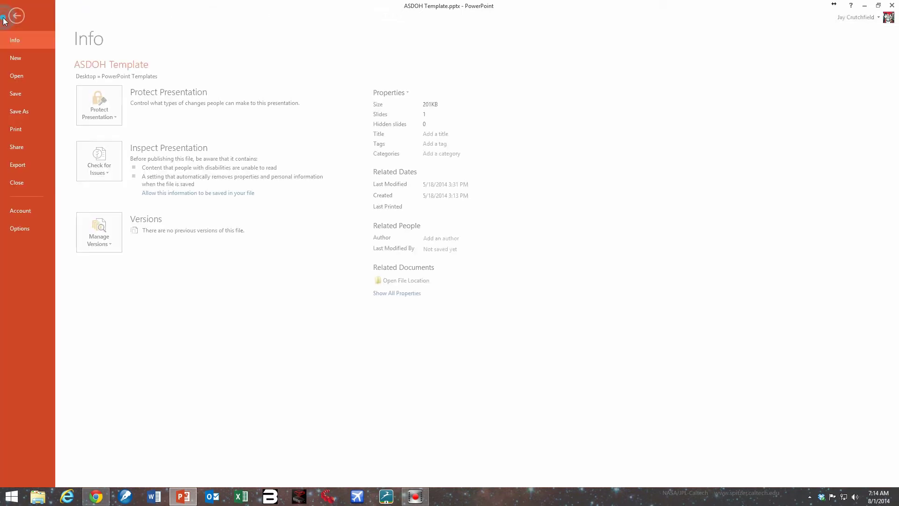
left_click(31, 213)
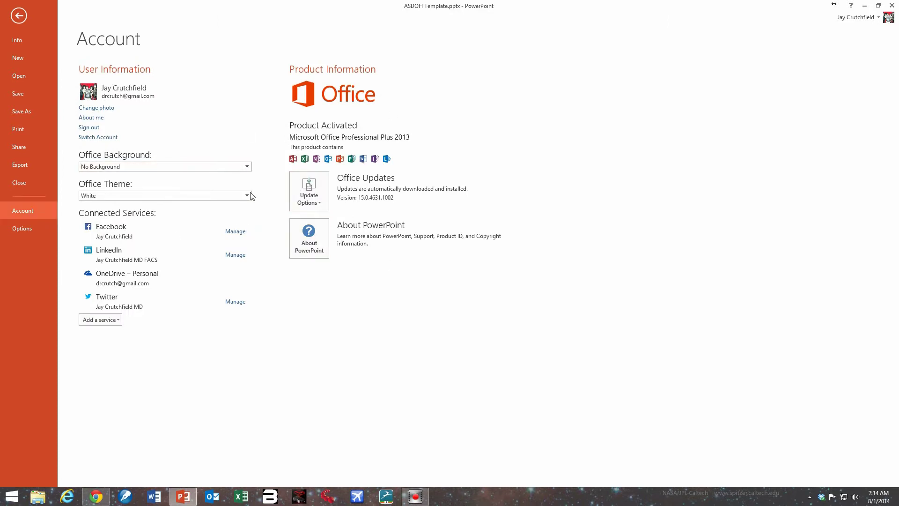
left_click(299, 235)
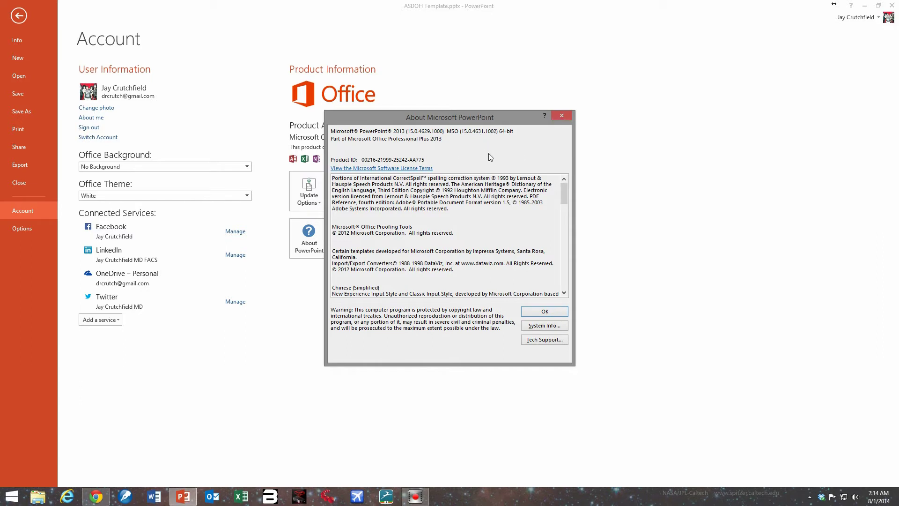
left_click(543, 311)
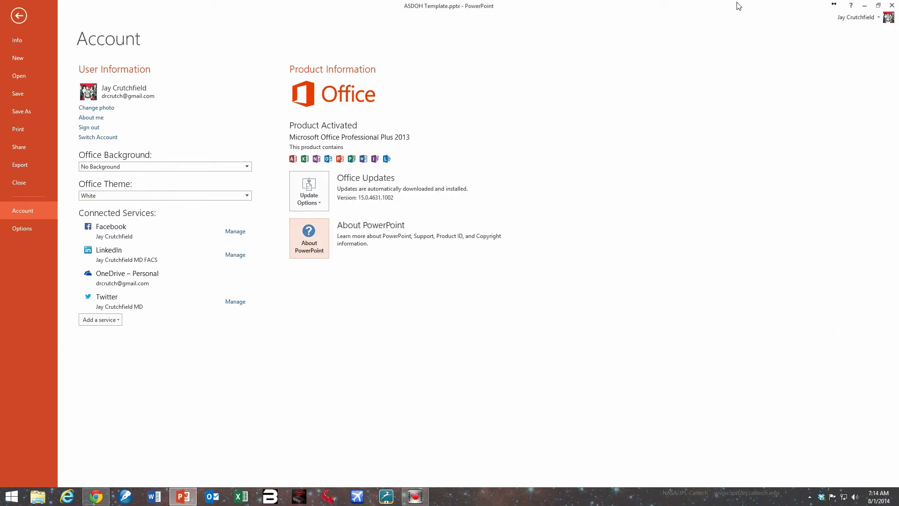
left_click(891, 5)
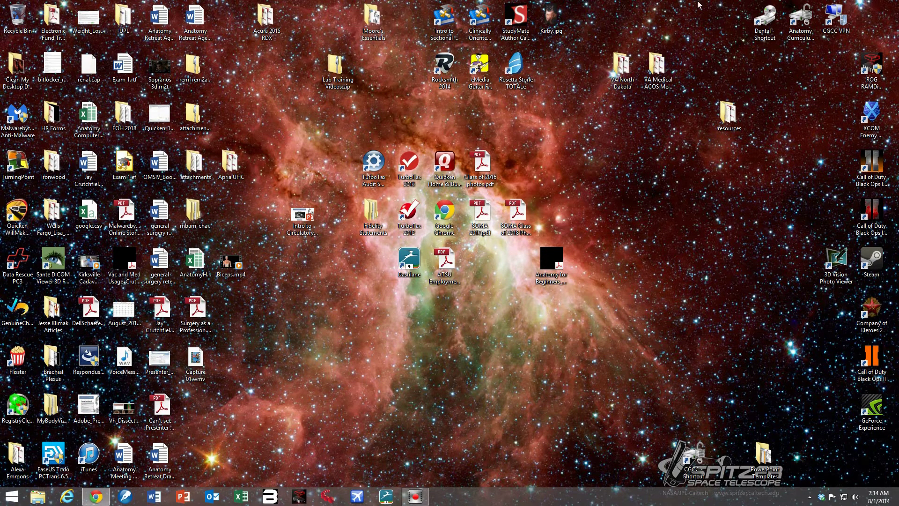
- Reach Programs and Features through the Settings charm and select Adobe Presenter 10.0 (64 Bit) for uninstalling
mouse_move(896, 2)
left_click(874, 266)
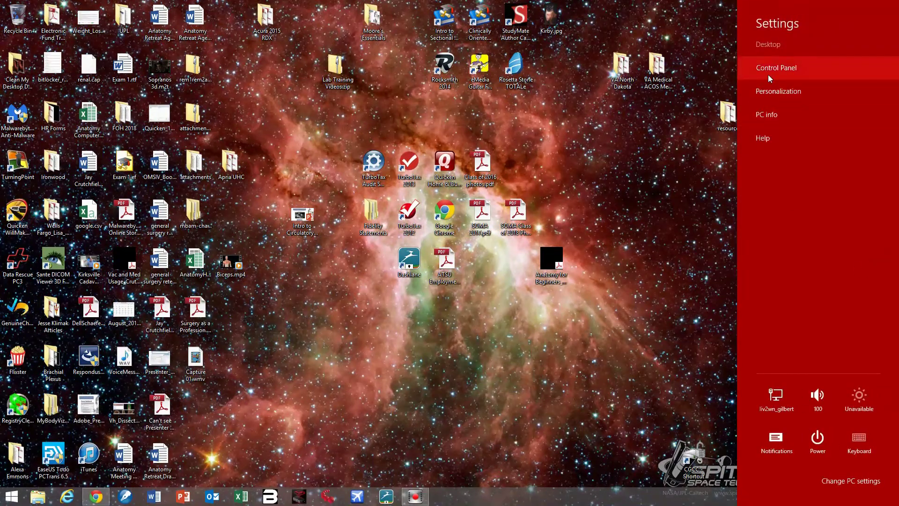
left_click(768, 75)
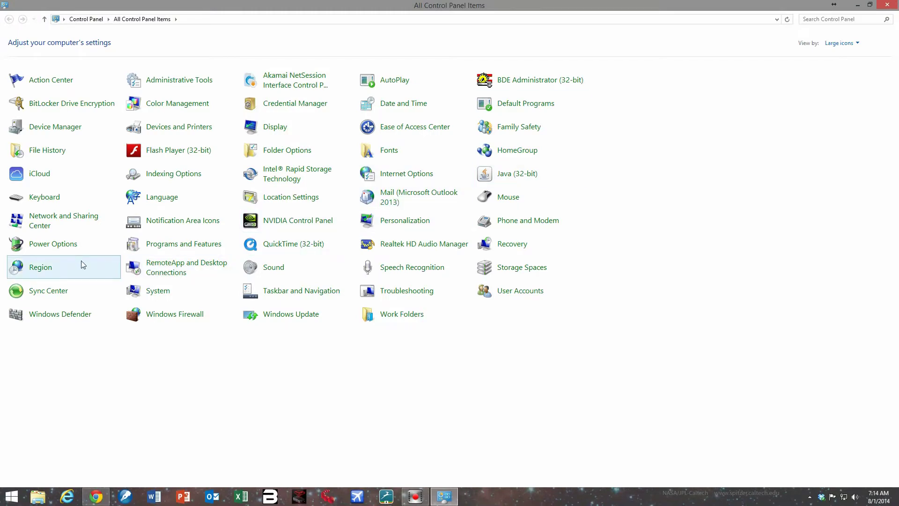
left_click(172, 242)
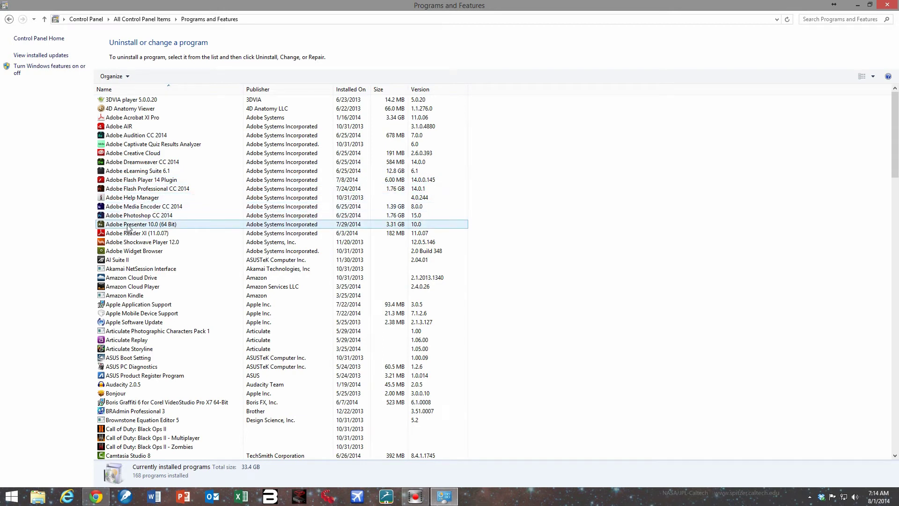
left_click(128, 228)
- Uninstall Adobe Presenter 10.0 (64 Bit), close the completion message and the Programs and Features window
left_click(160, 76)
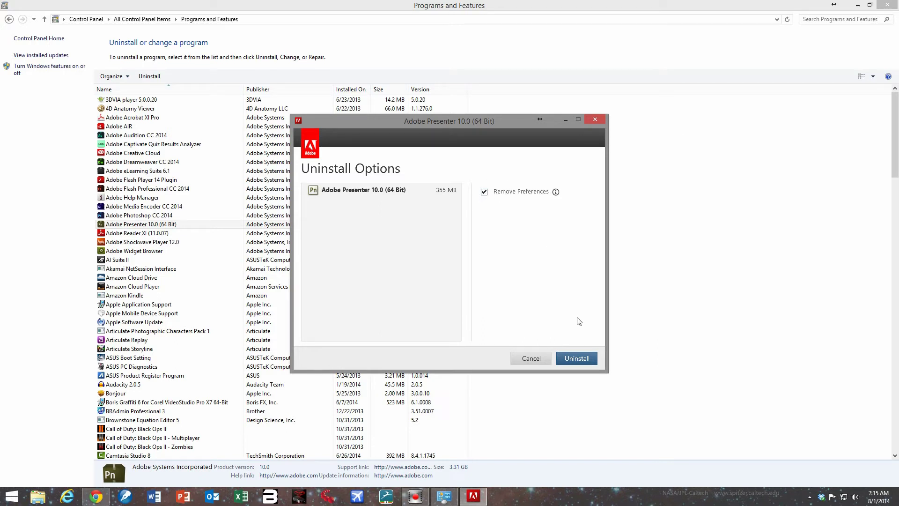
left_click(576, 360)
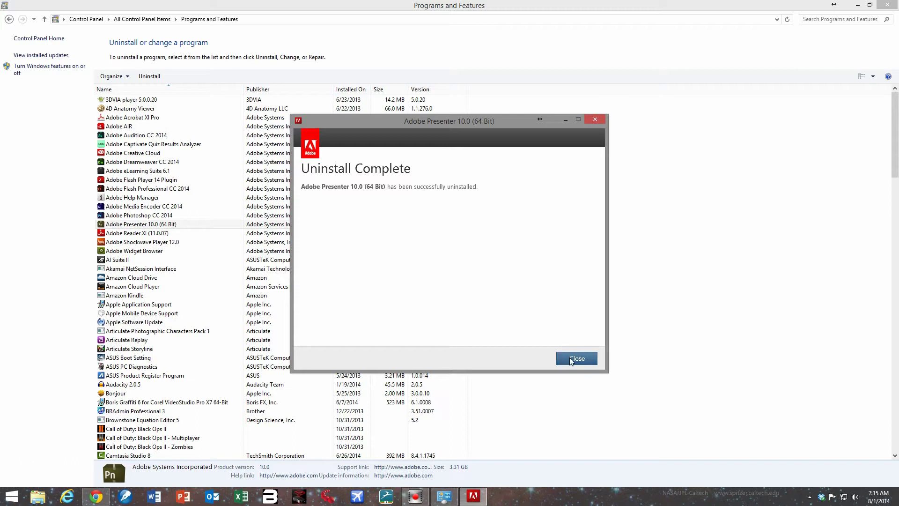
left_click(572, 359)
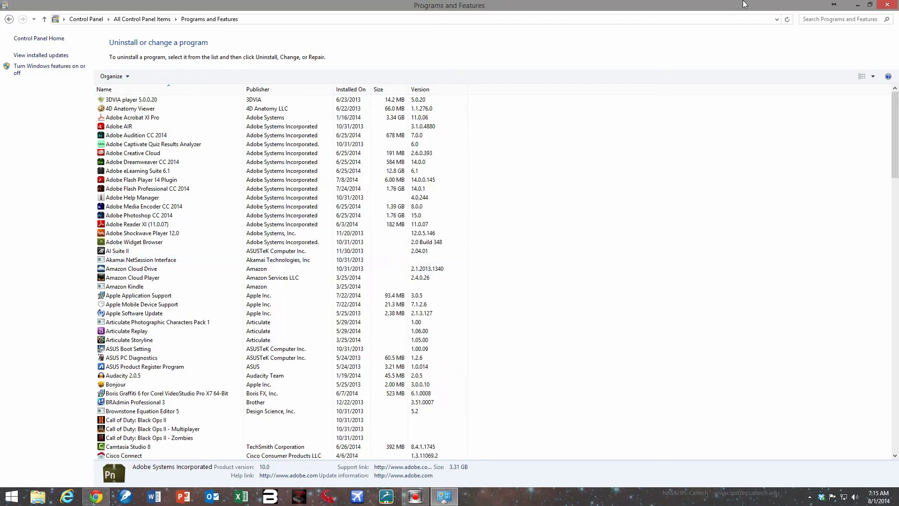
left_click(883, 5)
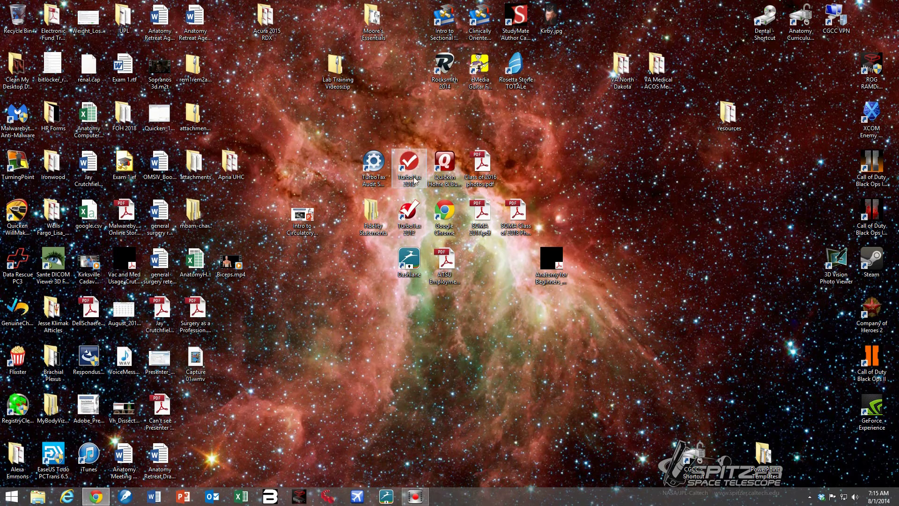
- In Chrome, search for 'adobe presenter 10 ribbon' and maximize the browser window
left_click(443, 206)
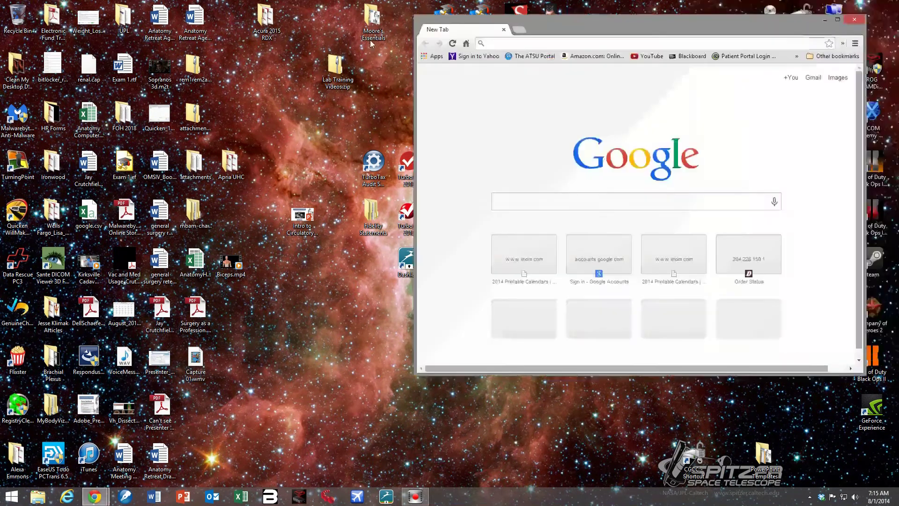
left_click_drag(609, 25, 256, 47)
left_click(181, 229)
type("adob")
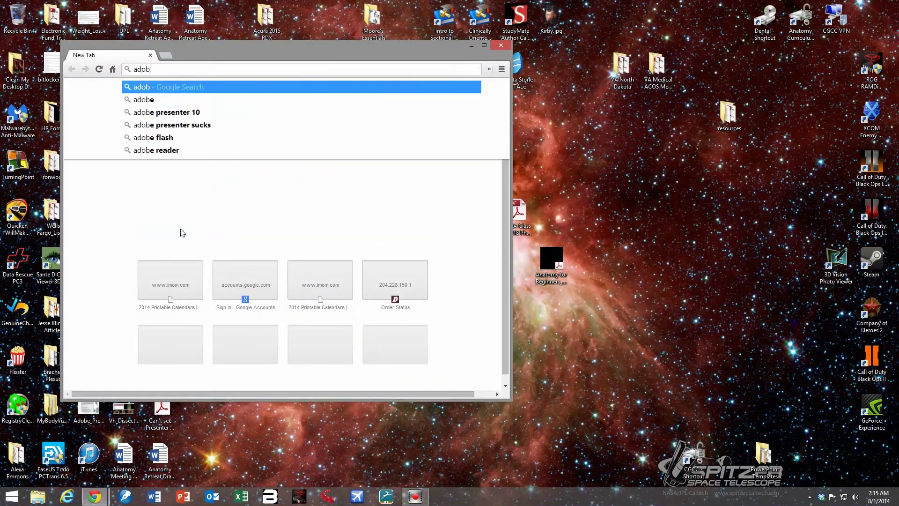
type("e presenter 10")
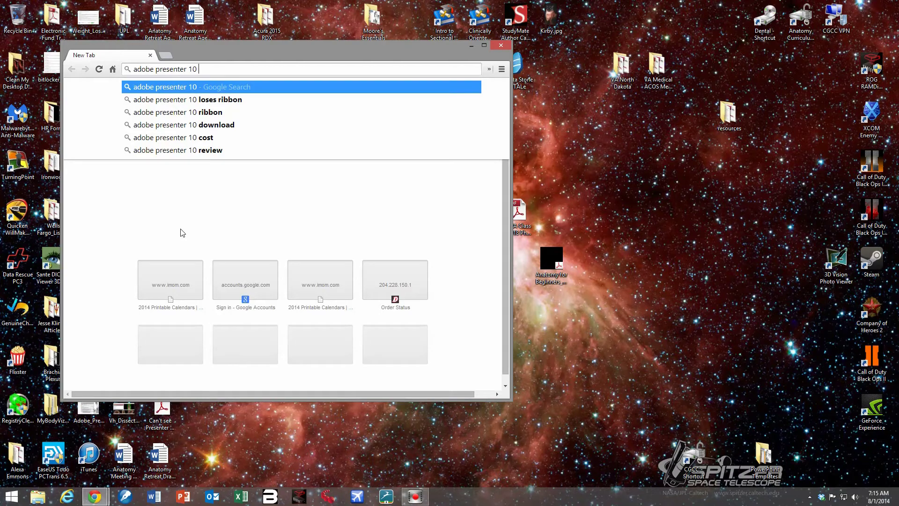
type("ribbon")
key("Return")
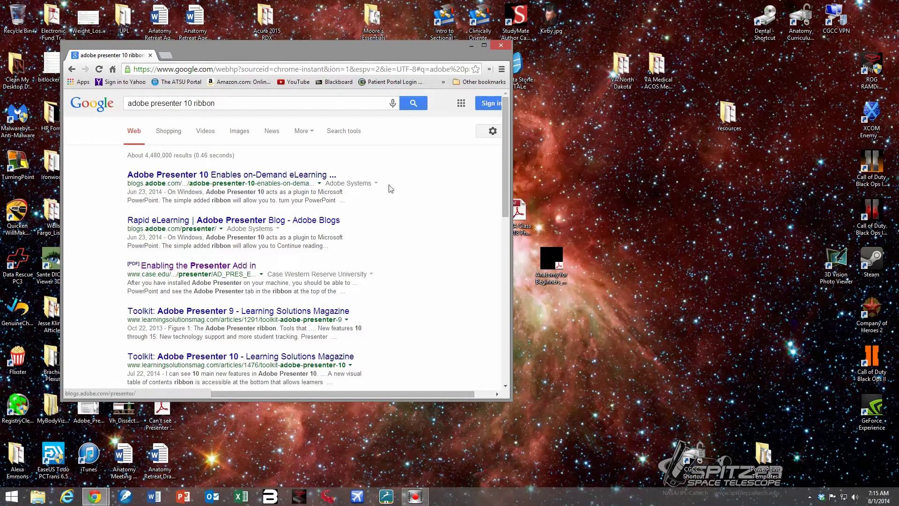
left_click(484, 46)
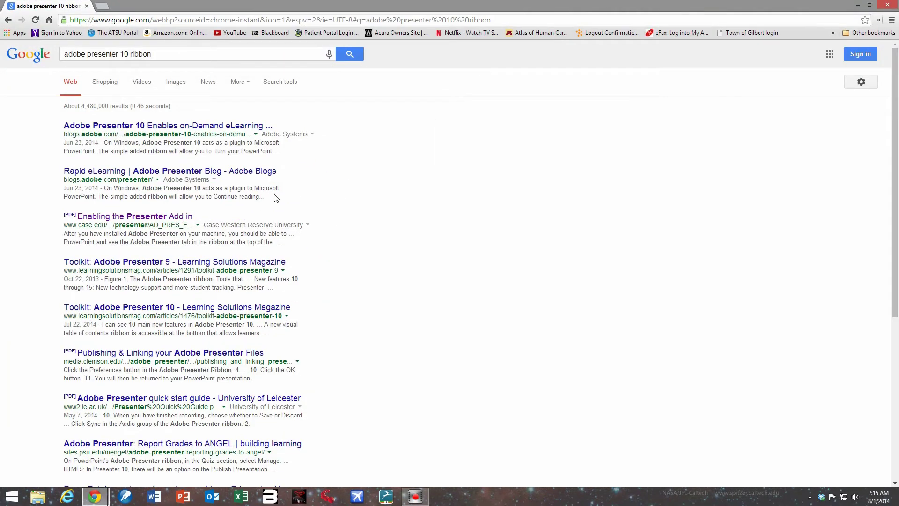
- Browse the 'Adobe Presenter 10 Enables on-Demand eLearning' post and its Community and Adobe Presenter categories, then return to Google
left_click(182, 126)
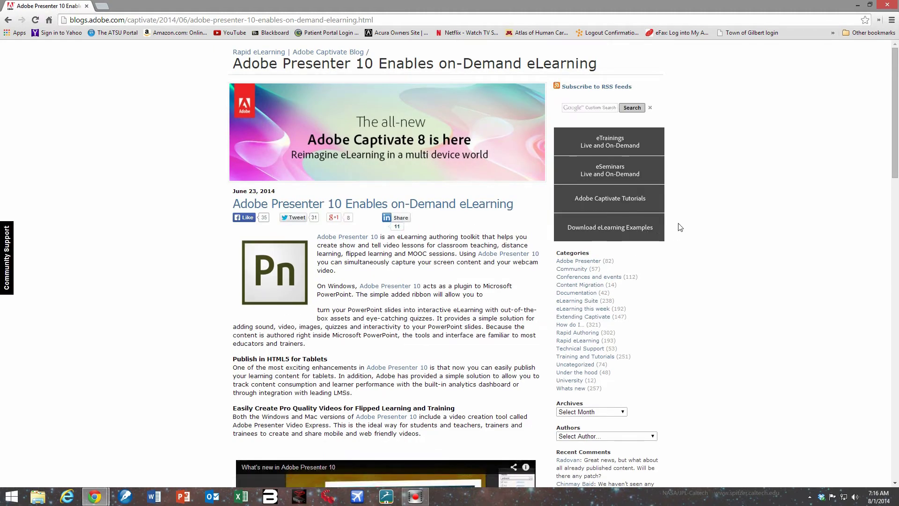
left_click(577, 271)
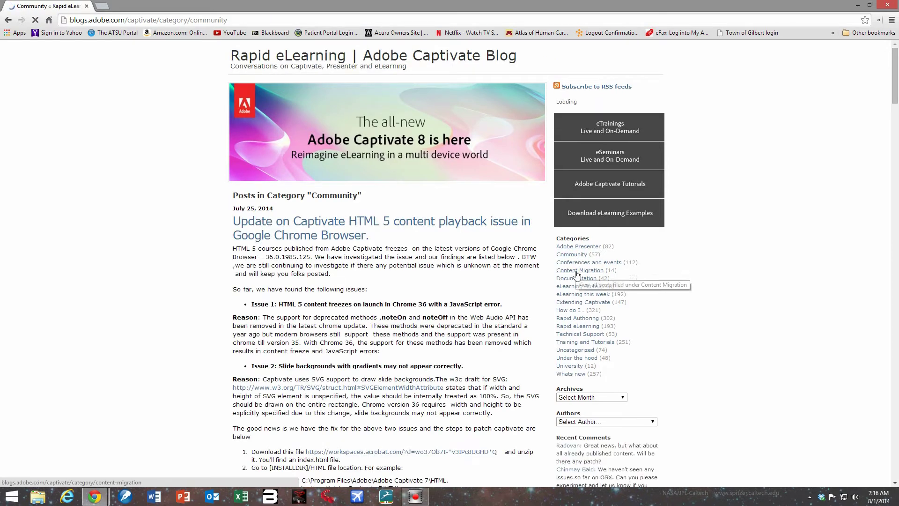
left_click(575, 261)
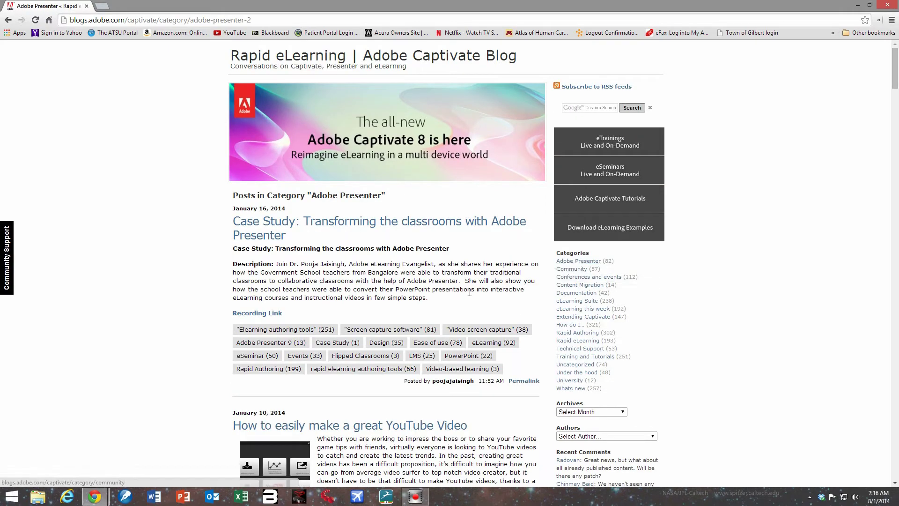
scroll(401, 266, "down", 10)
scroll(401, 266, "up", 10)
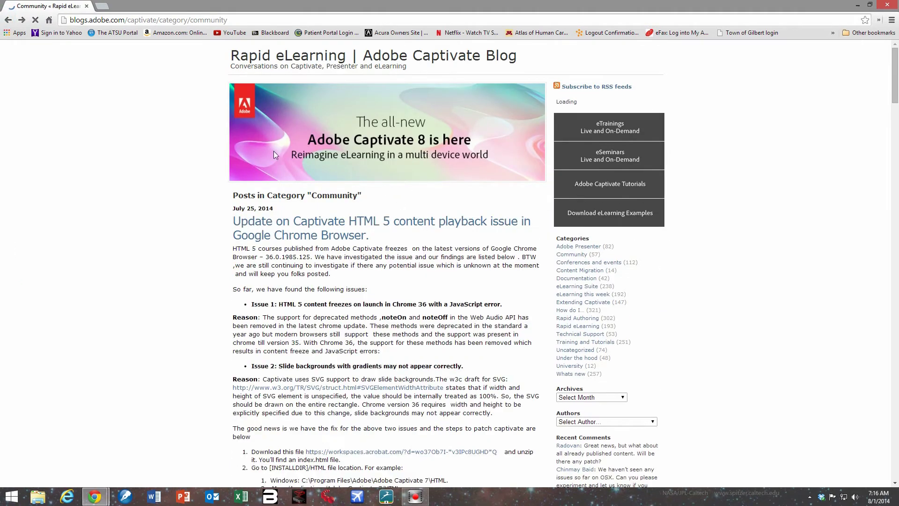
key("BackSpace")
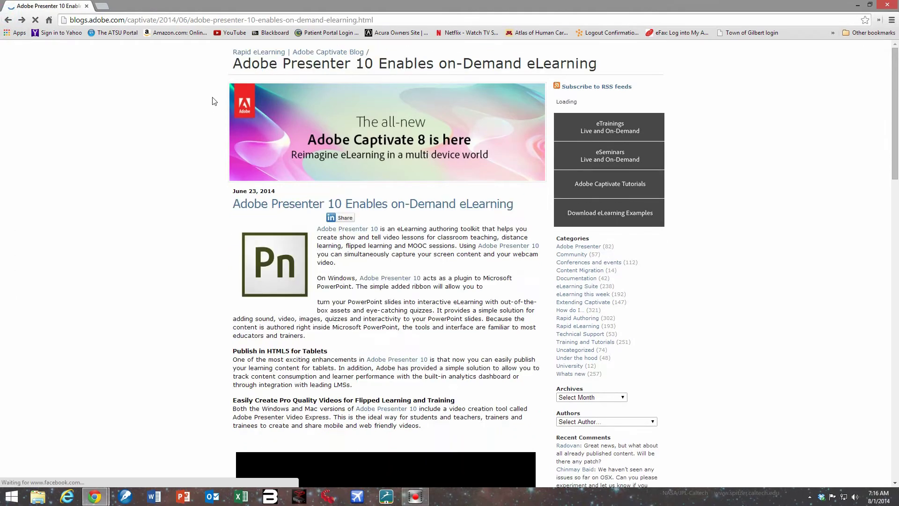
left_click(8, 20)
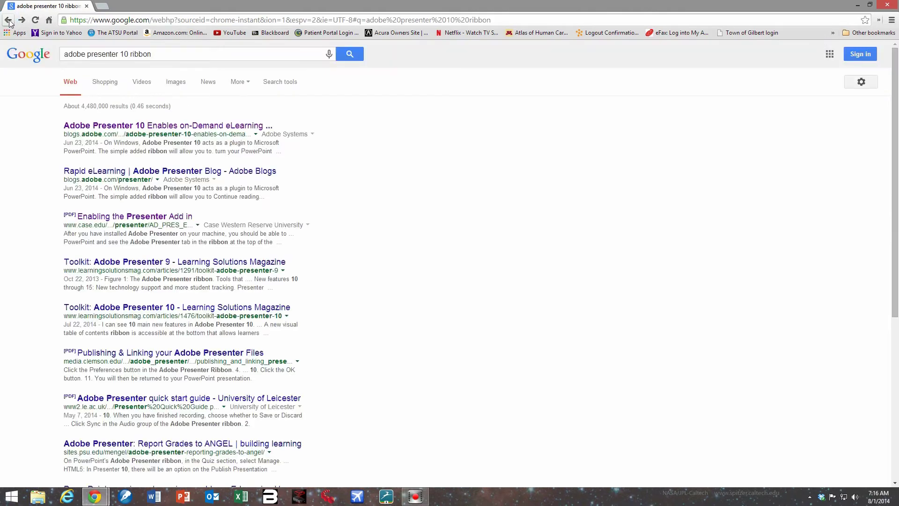
- Add "doesn't show" to the query and scroll through the 'Adobe Presenter menu doesn't display in PowerPoint' article
left_click(173, 57)
type("doesn't show")
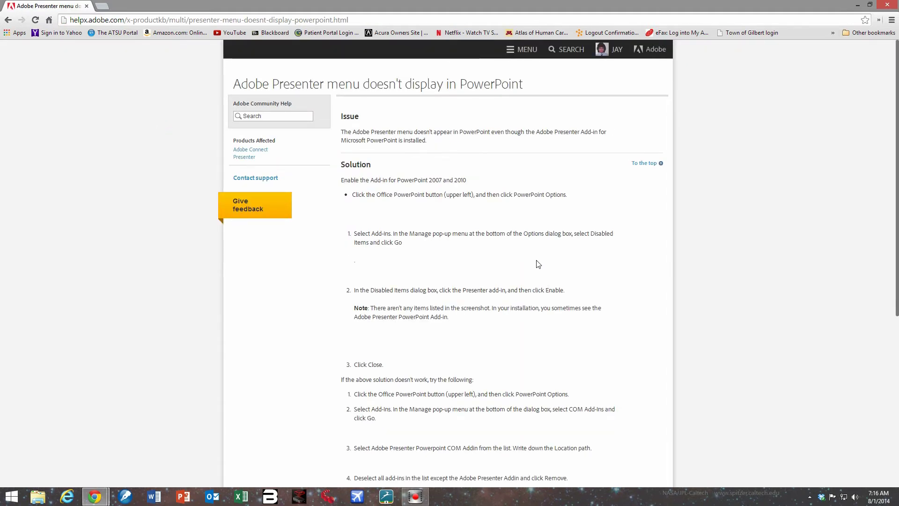
scroll(536, 265, "down", 5)
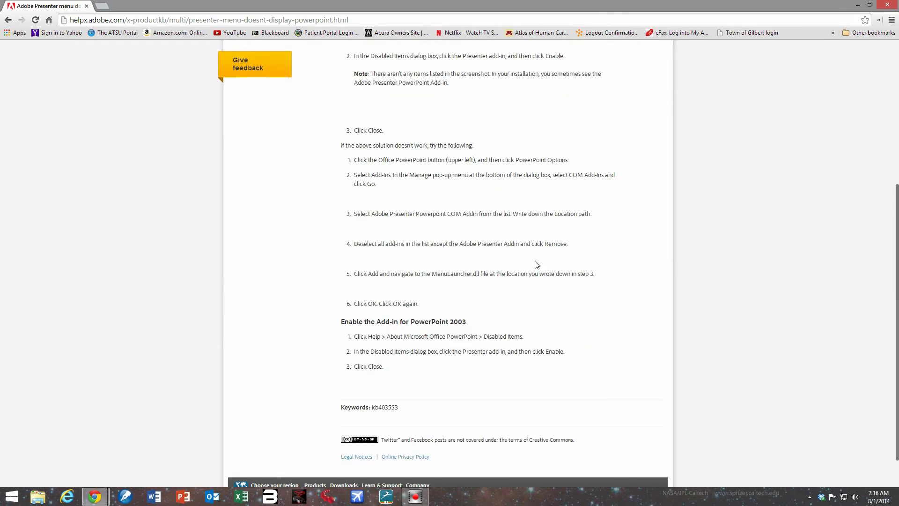
scroll(488, 261, "up", 5)
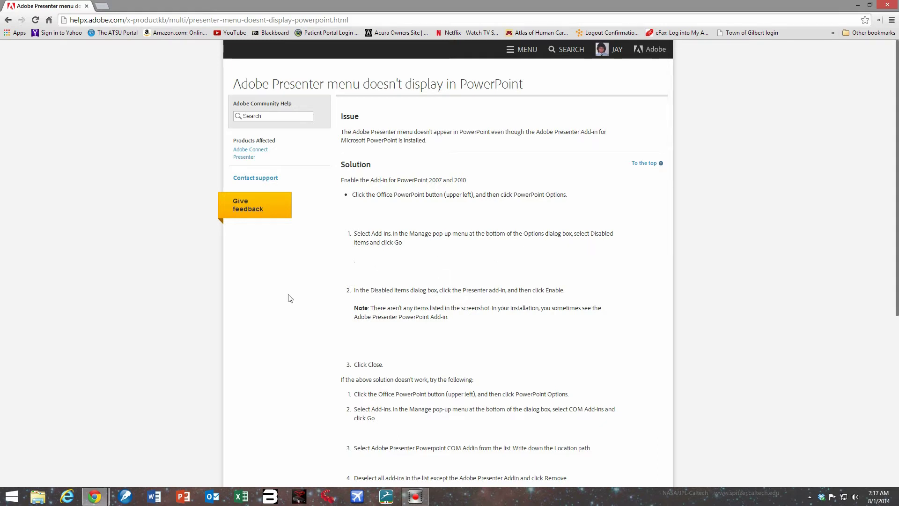
- Request Adobe Presenter how-to's and troubleshooting help, then choose Ask the Community
left_click(252, 178)
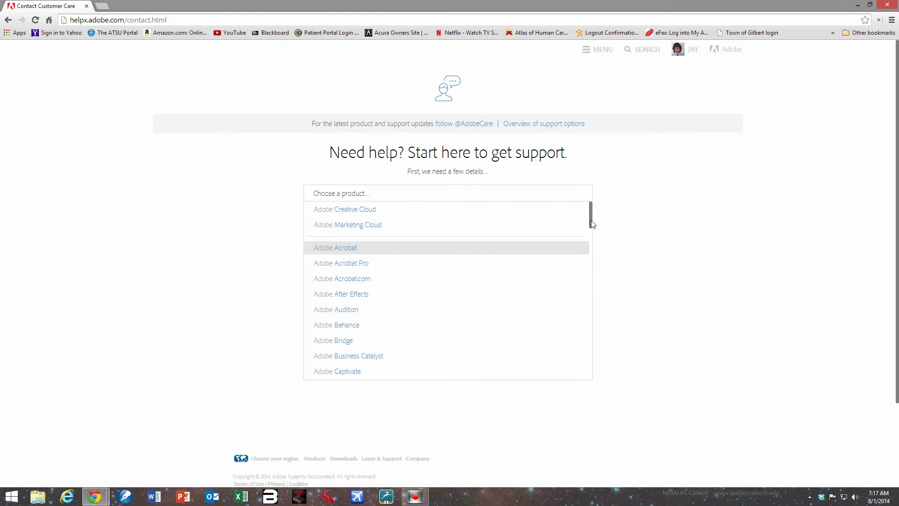
left_click_drag(591, 224, 589, 347)
left_click(354, 334)
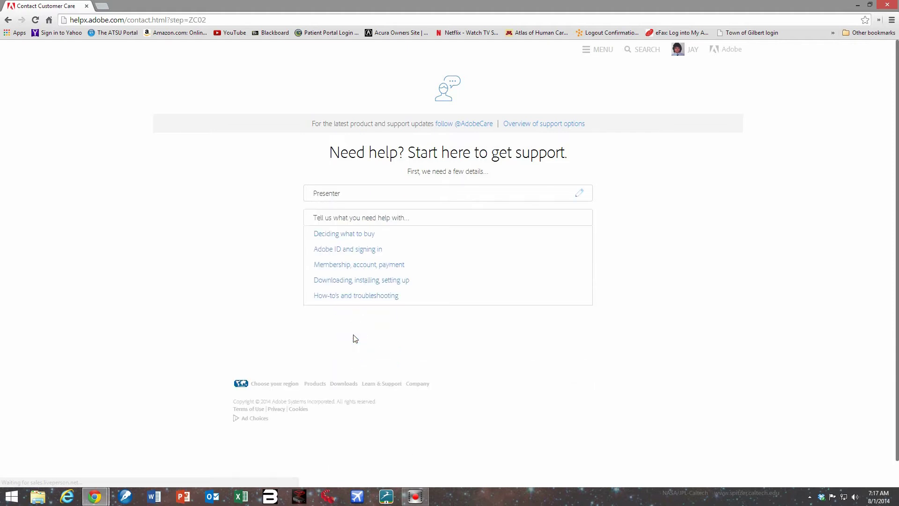
left_click(345, 299)
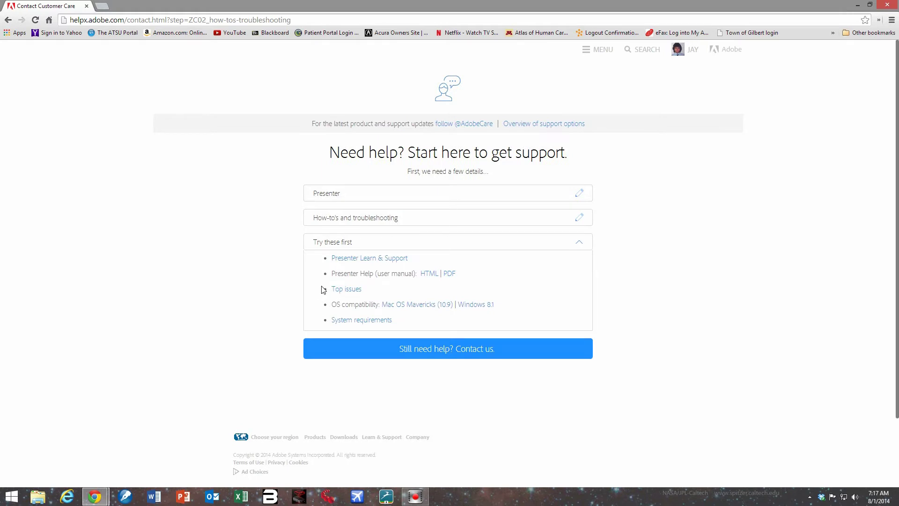
left_click(442, 352)
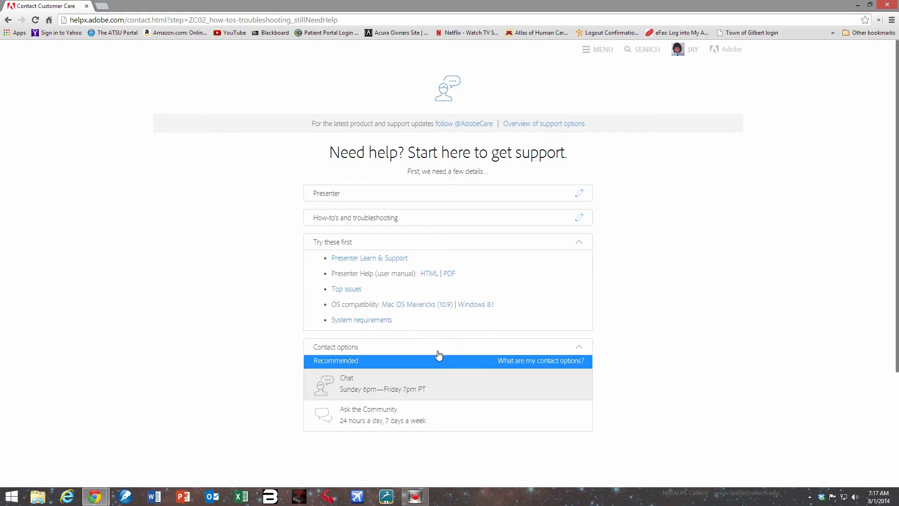
left_click(364, 407)
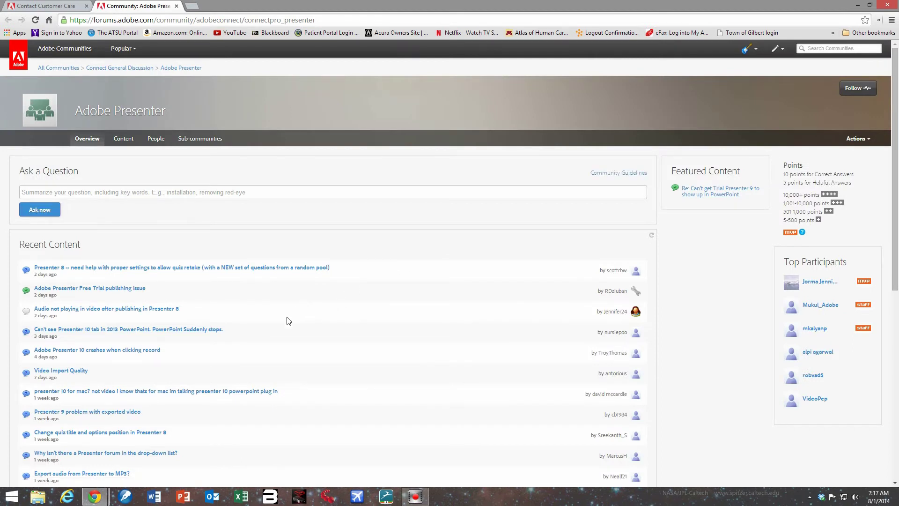
- Open the 'Can't see Presenter 10 tab in 2013 PowerPoint' thread and scroll through the staff reply
left_click(110, 332)
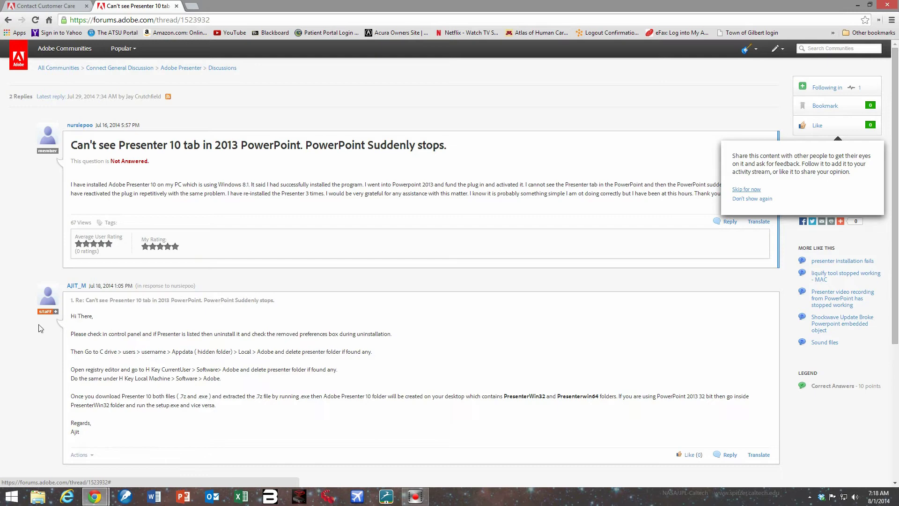
scroll(253, 318, "down", 4)
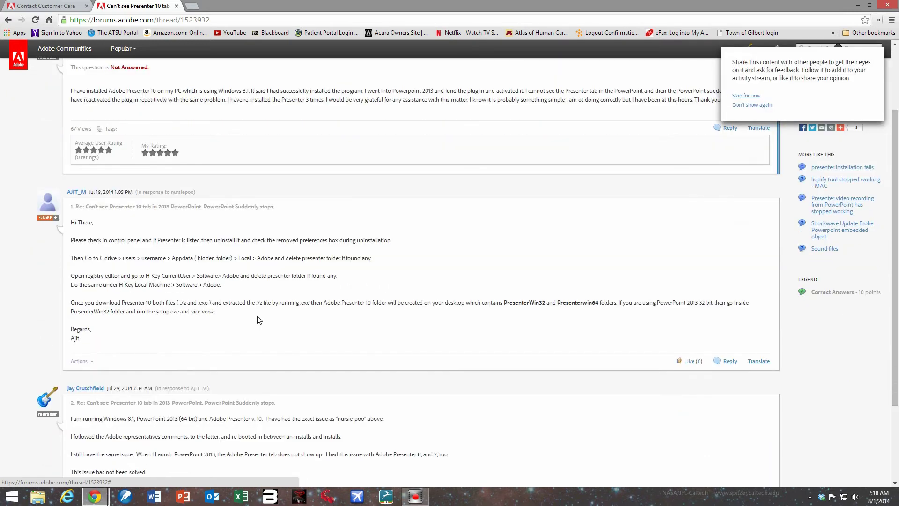
scroll(261, 319, "up", 2)
- Browse to C:\Users\<user>\AppData\Local\Adobe, with the Explorer window placed beside the forum post
left_click(37, 496)
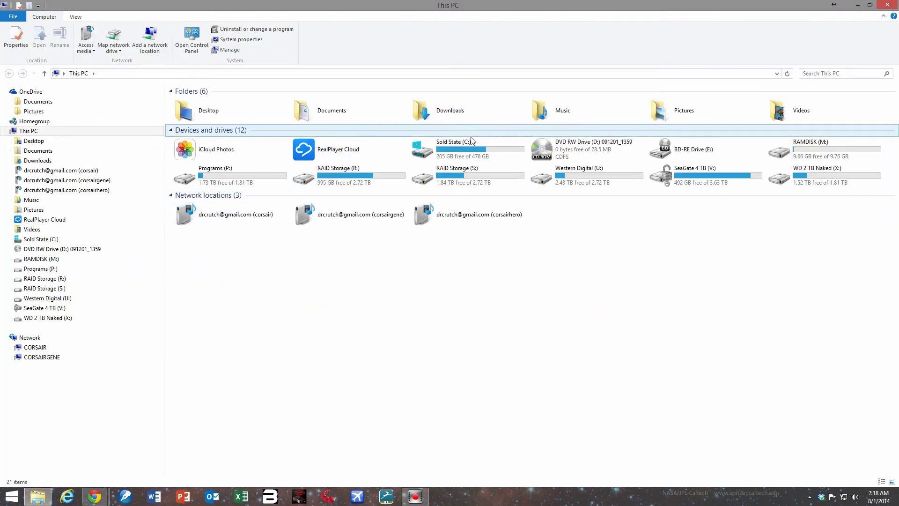
left_click(472, 146)
double_click(471, 146)
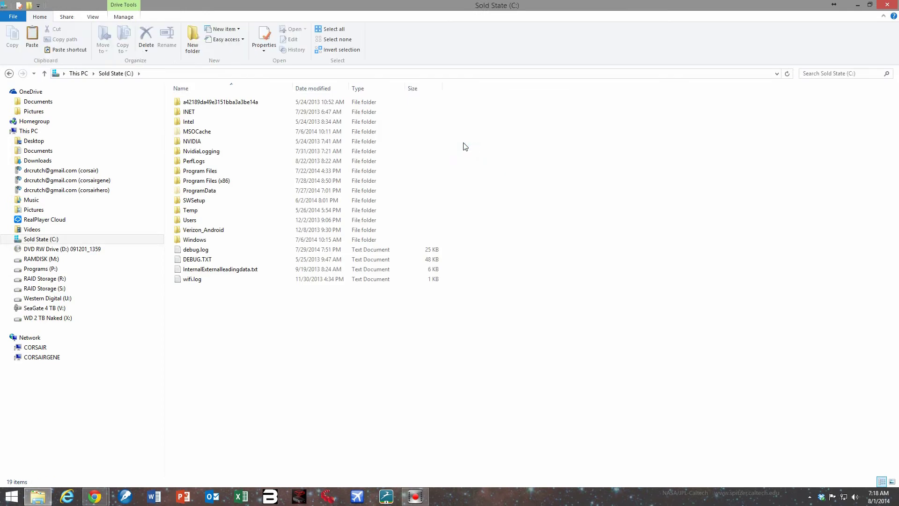
double_click(189, 222)
double_click(231, 135)
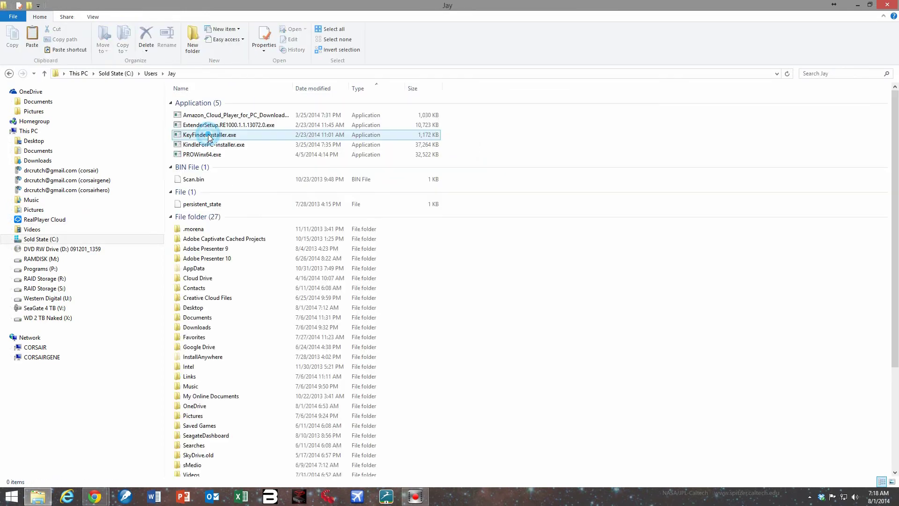
double_click(213, 270)
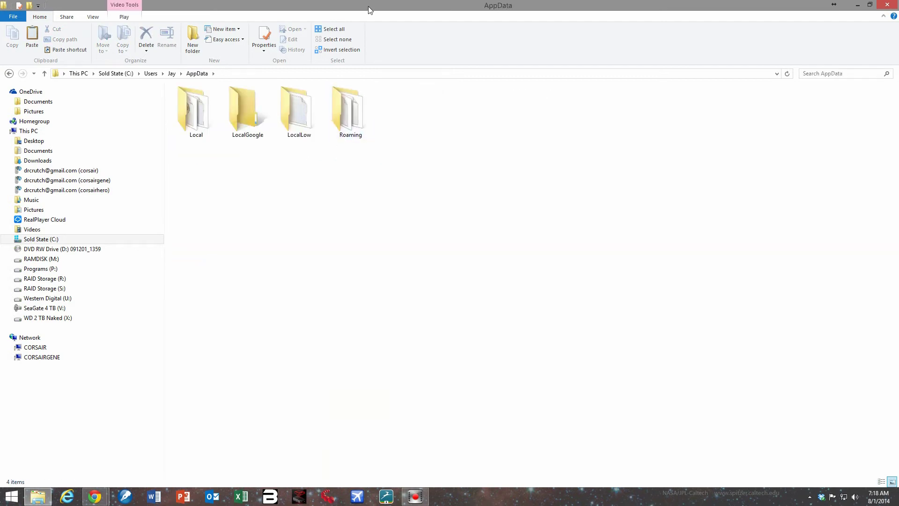
left_click_drag(370, 9, 646, 96)
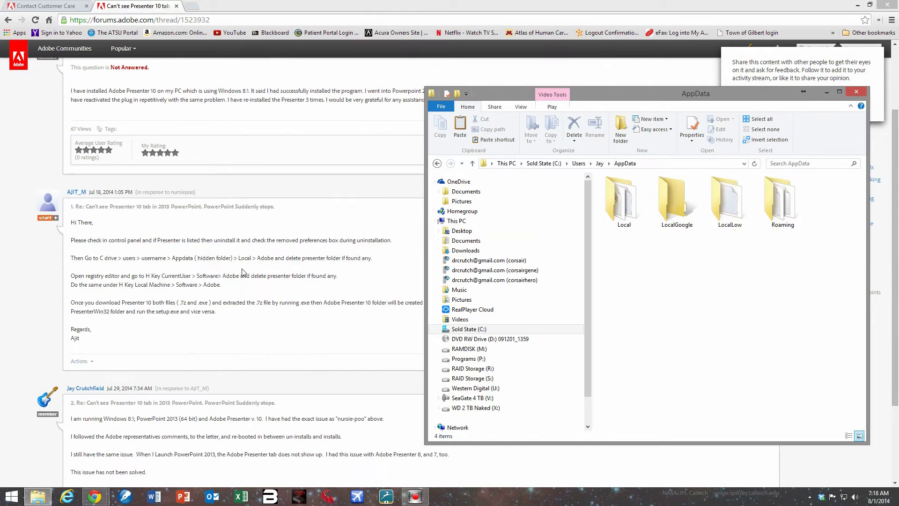
double_click(622, 201)
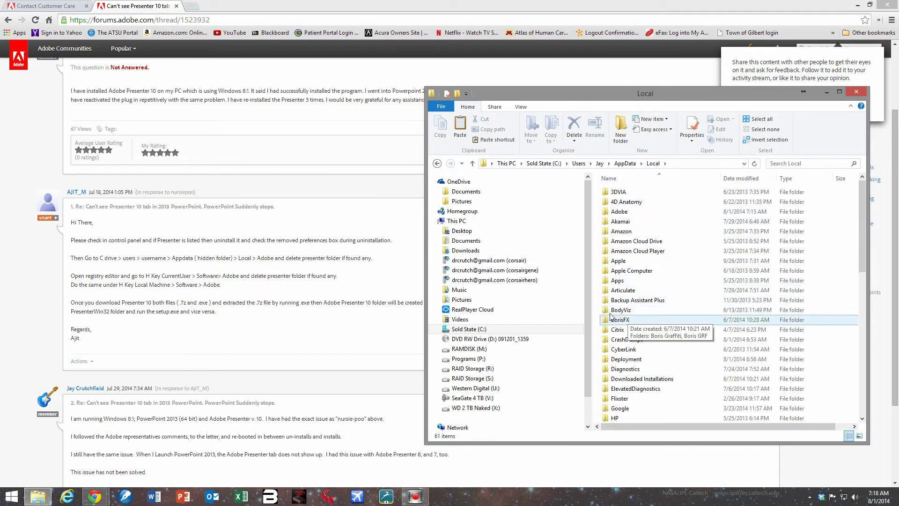
double_click(627, 211)
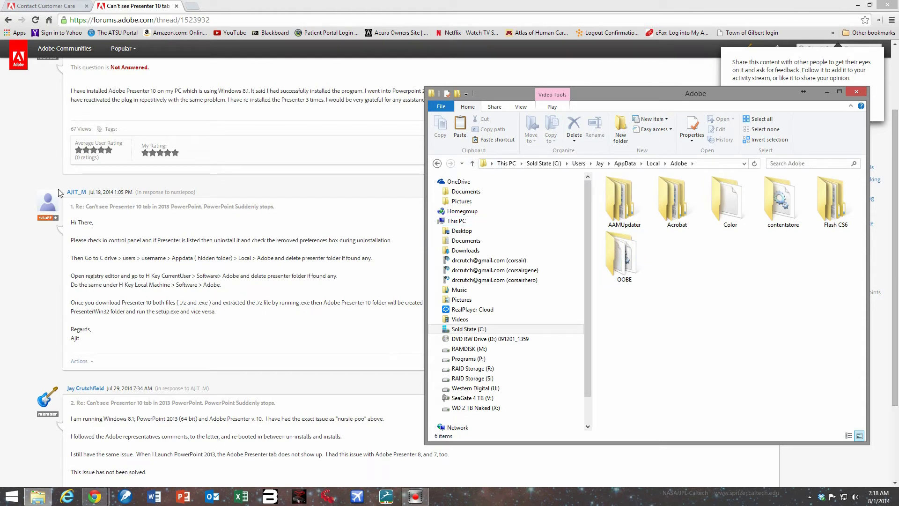
- Launch Registry Editor via regedit and position it beside the forum instructions
mouse_move(896, 2)
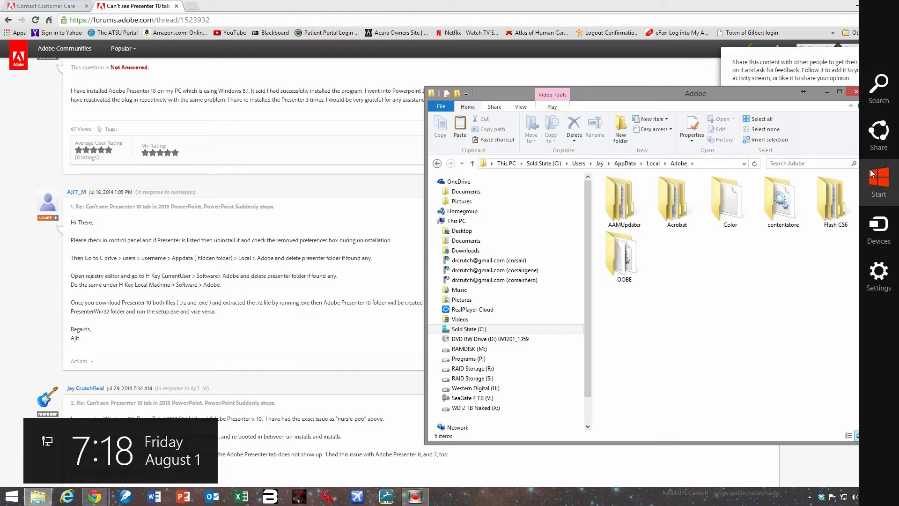
left_click(878, 89)
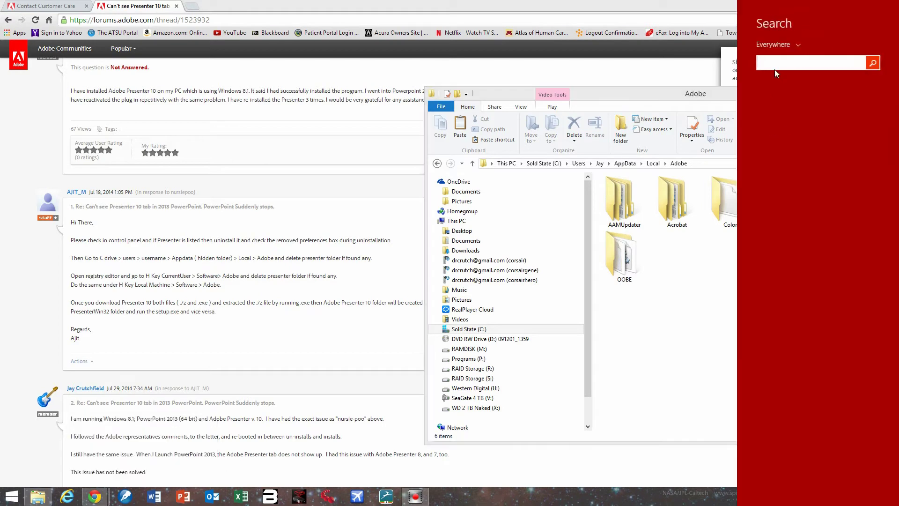
type("regedit")
key("Return")
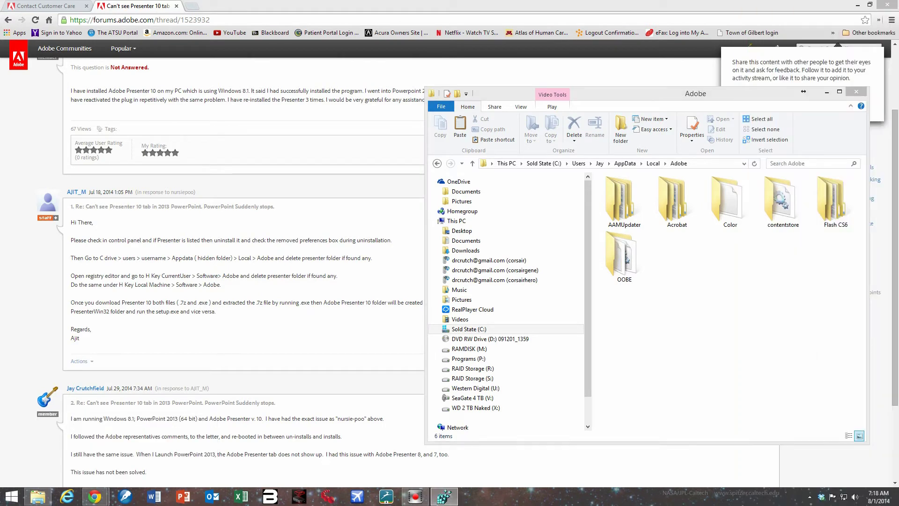
left_click_drag(254, 91, 657, 102)
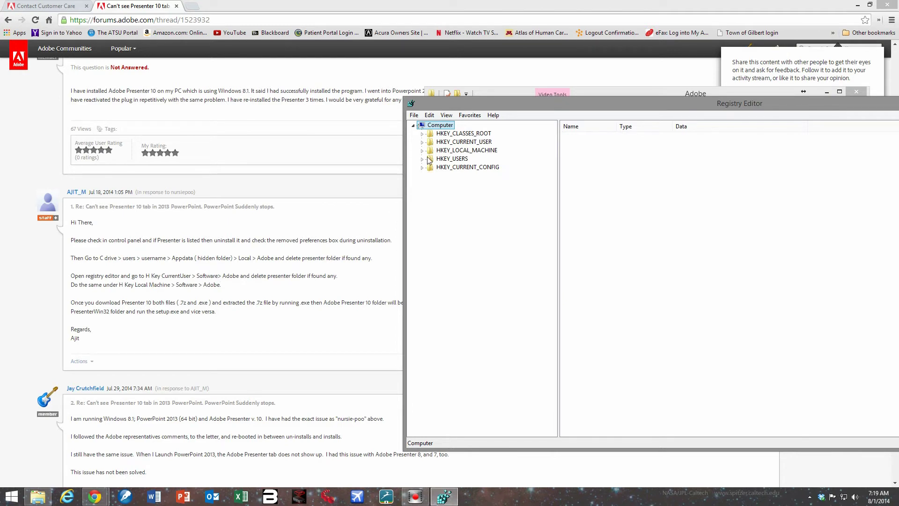
- Check HKEY_CURRENT_USER\Software\Adobe for a Presenter key, then collapse the branch
left_click(422, 143)
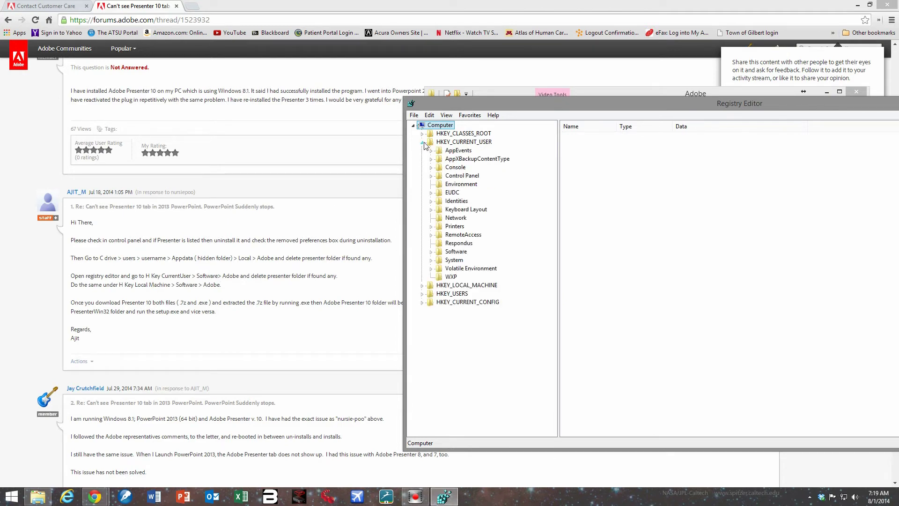
left_click(430, 253)
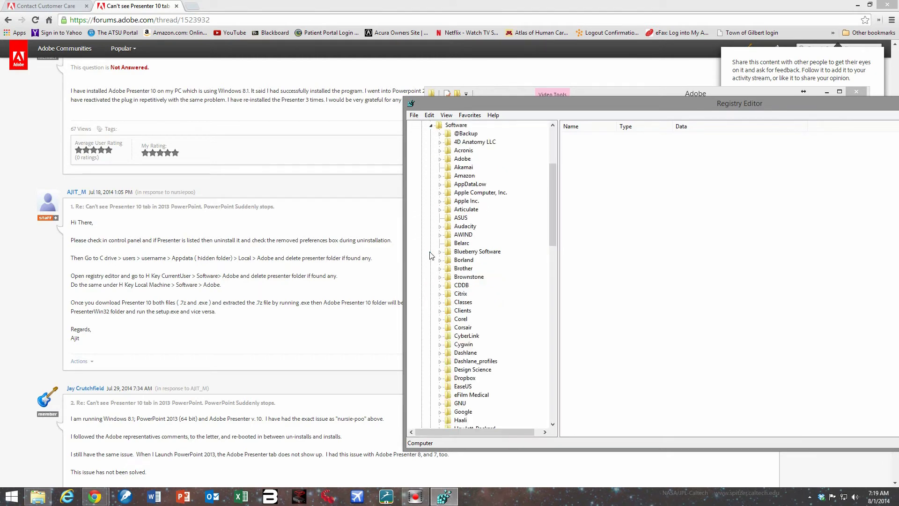
left_click(440, 159)
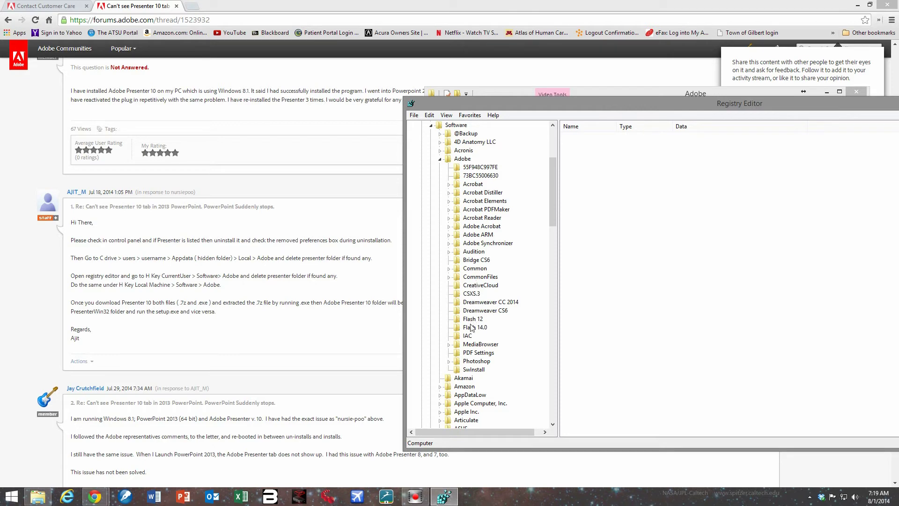
left_click(440, 159)
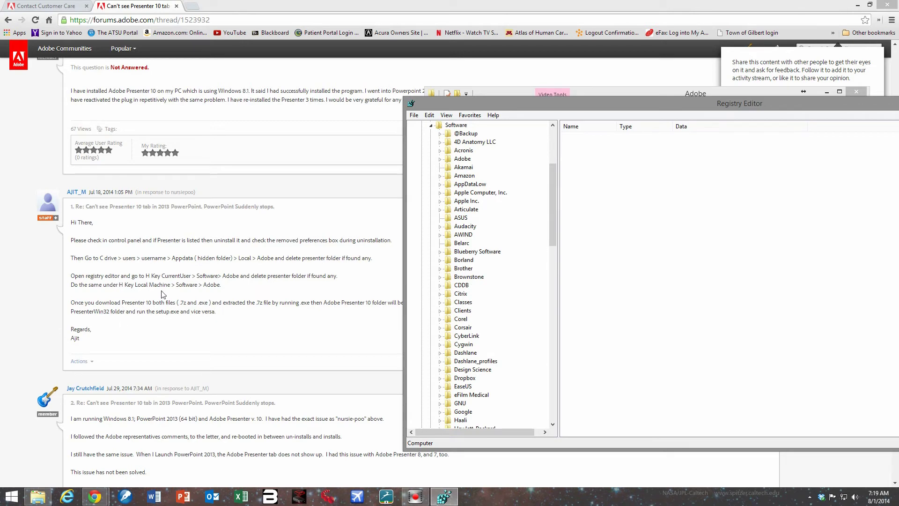
left_click(430, 125)
- Check HKEY_LOCAL_MACHINE\SOFTWARE\Adobe for a Presenter key, then collapse the whole tree
left_click(422, 142)
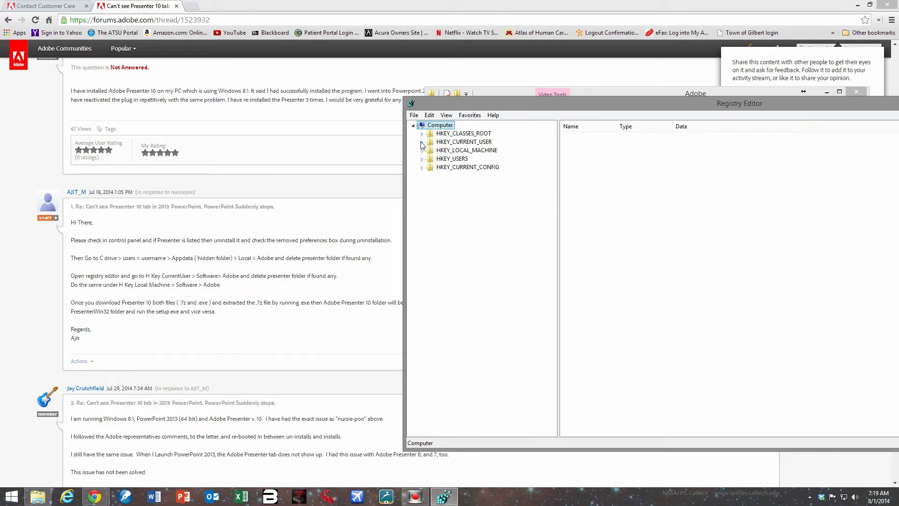
left_click(422, 150)
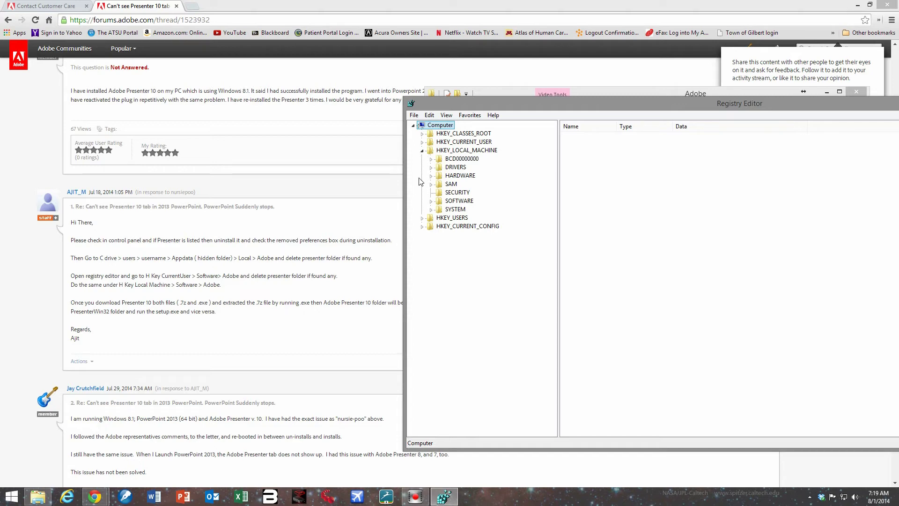
left_click(431, 201)
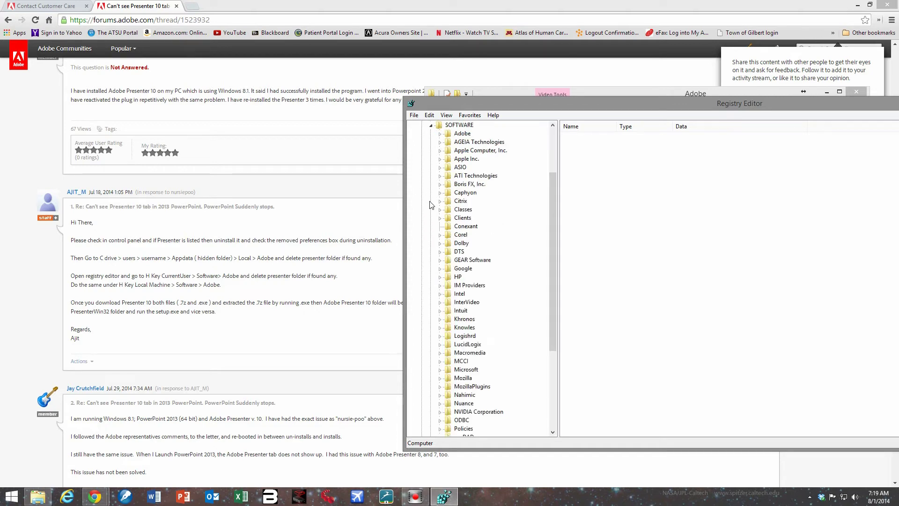
left_click(440, 135)
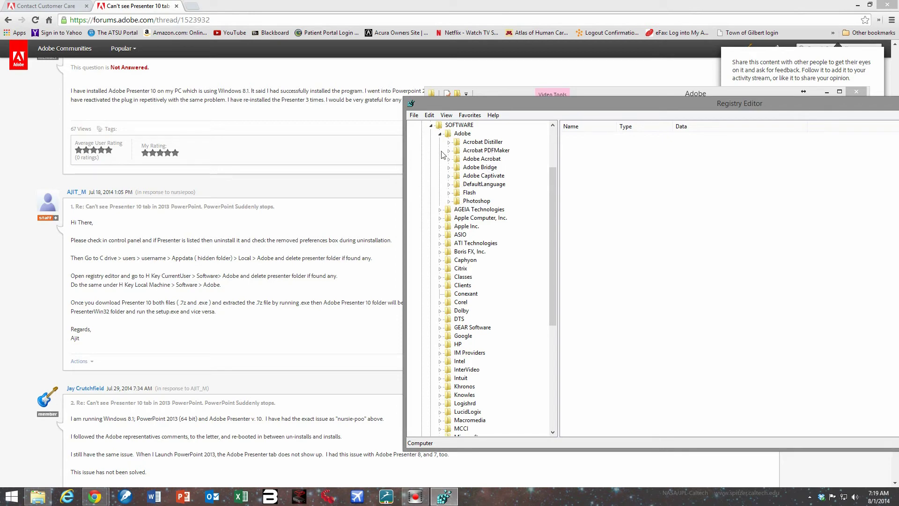
left_click(440, 133)
left_click(431, 125)
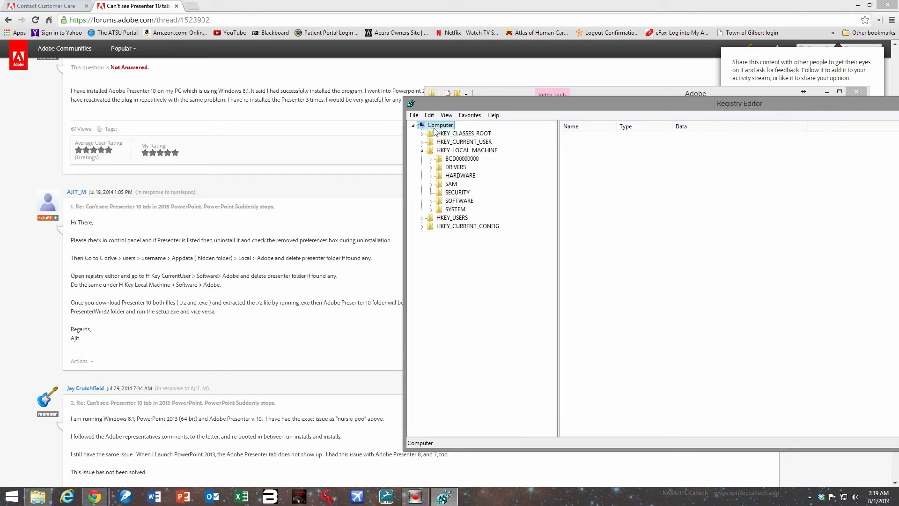
left_click(413, 126)
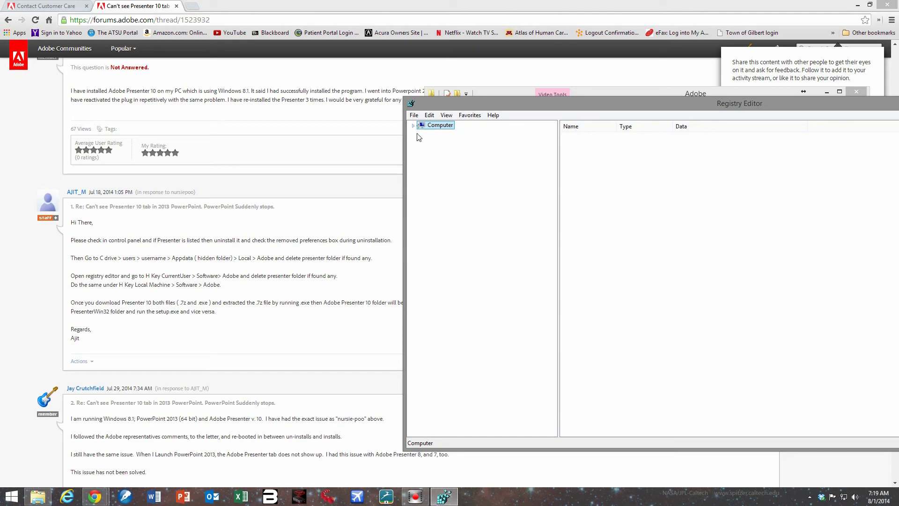
- Close Registry Editor with Alt+F4 and close the Adobe folder window
key("alt+F4")
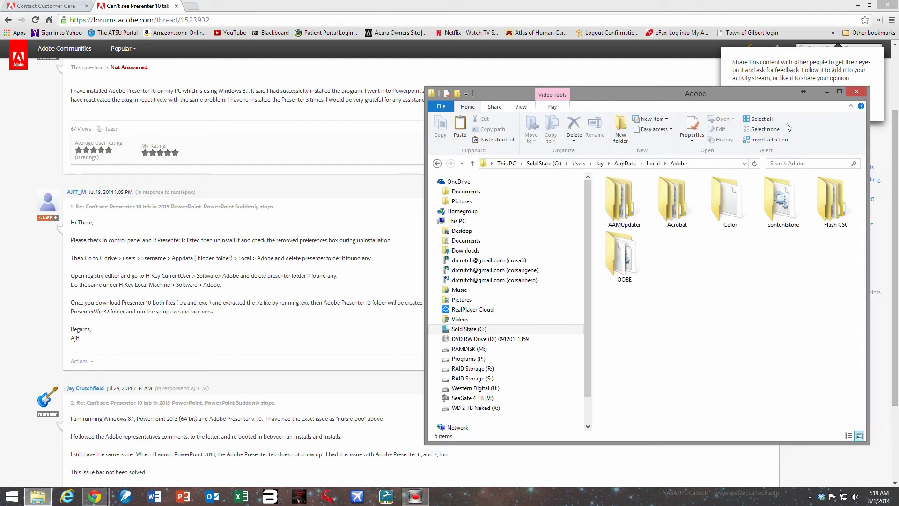
left_click(855, 93)
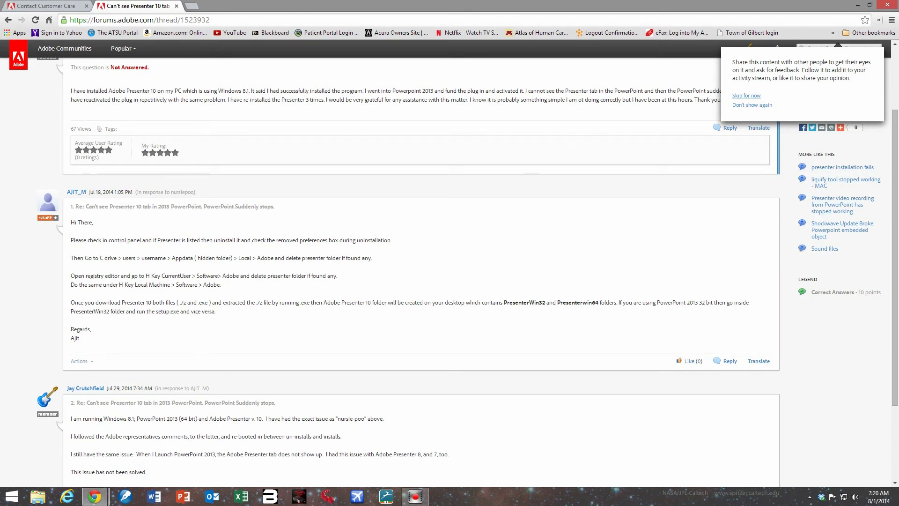
- Close Chrome and open Adobe Presenter 10 > Adobe Presenter 10 > Presenterwin64, selecting Set-up.exe
left_click(888, 7)
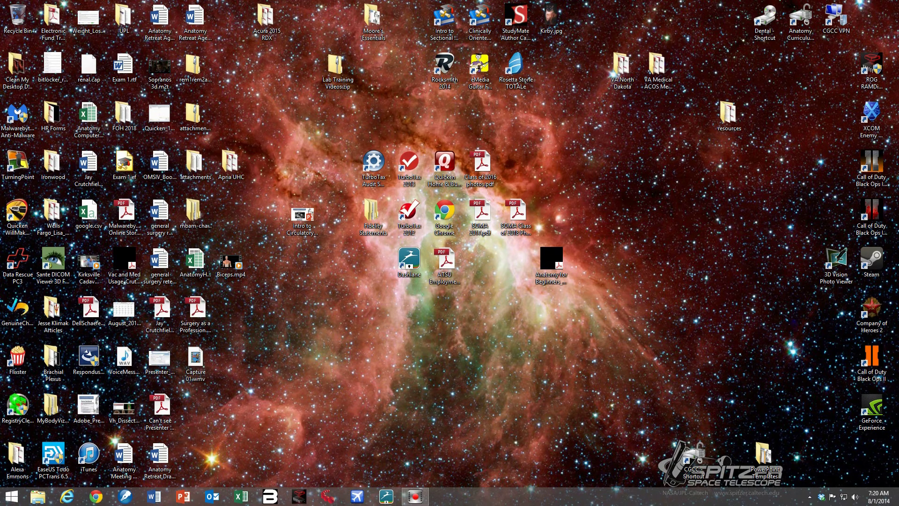
left_click_drag(641, 234, 588, 173)
double_click(587, 172)
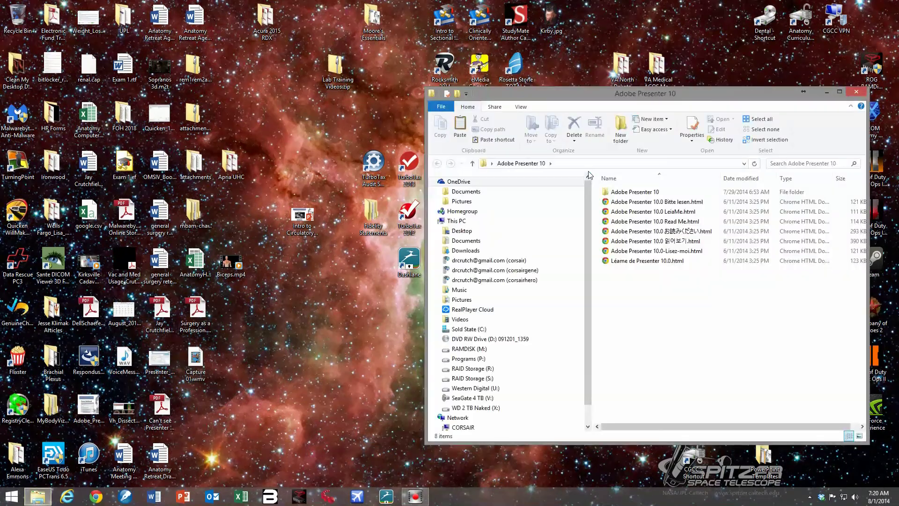
double_click(617, 192)
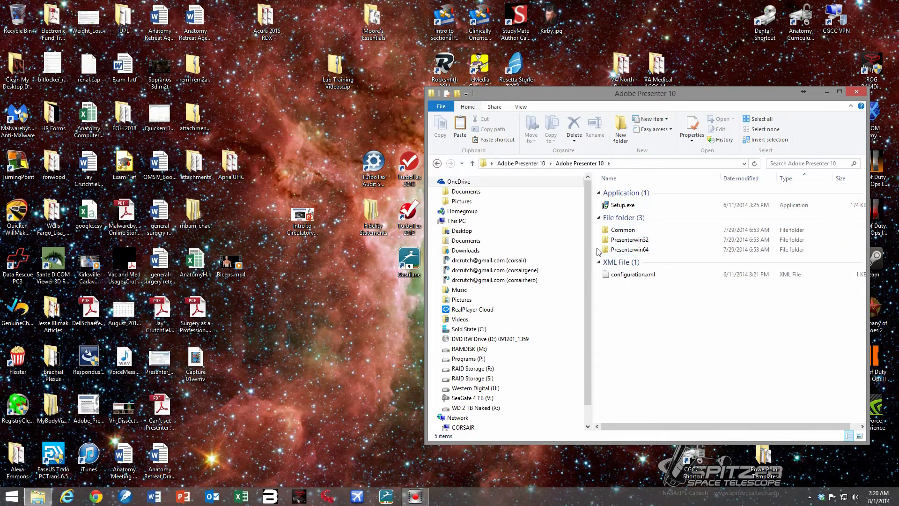
double_click(646, 251)
left_click(626, 223)
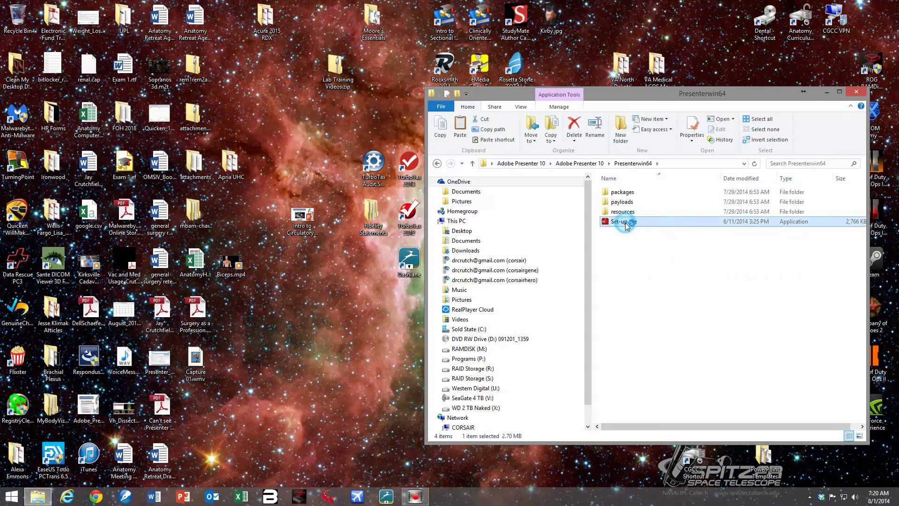
- Run the 64-bit Set-up.exe, sign in, accept the licence, enter the serial number and start installing
double_click(625, 224)
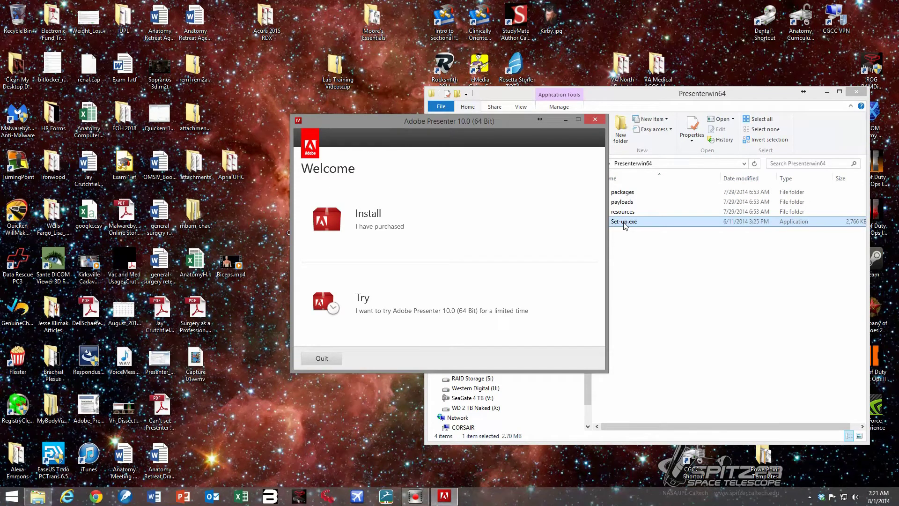
left_click(370, 228)
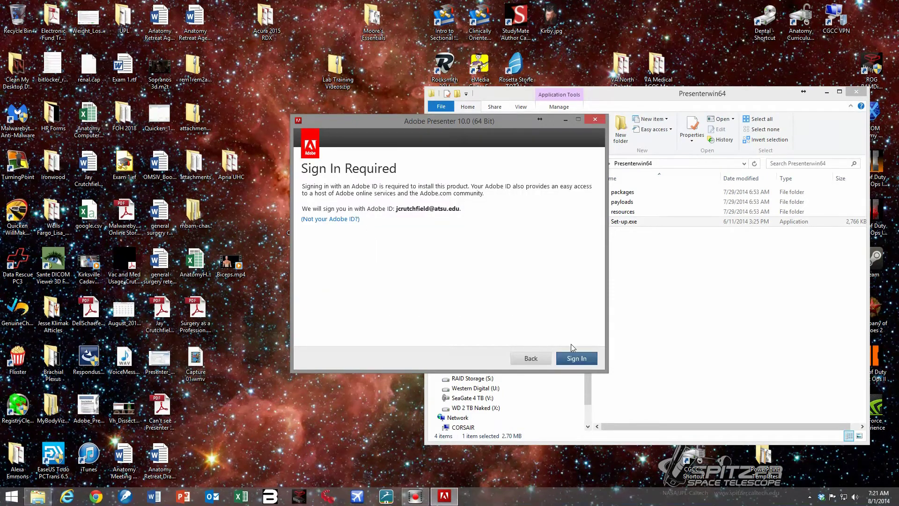
left_click(569, 362)
left_click(569, 363)
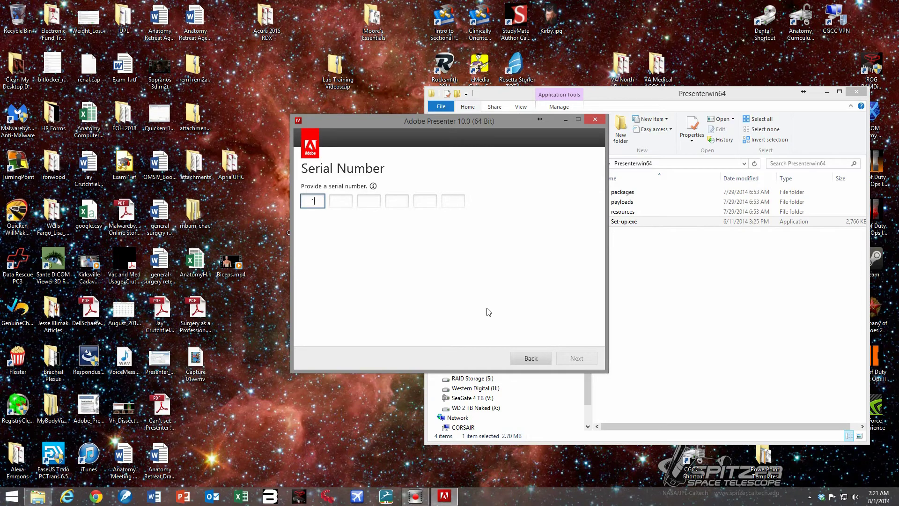
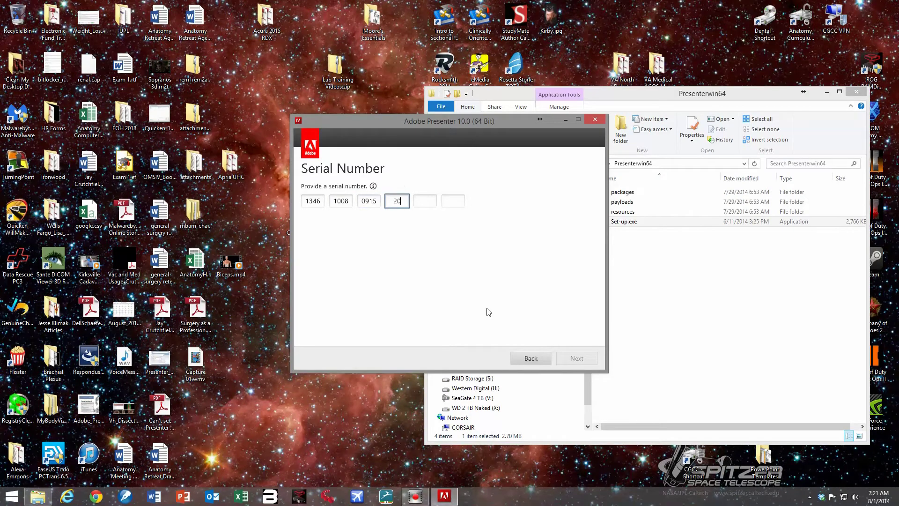
left_click(571, 358)
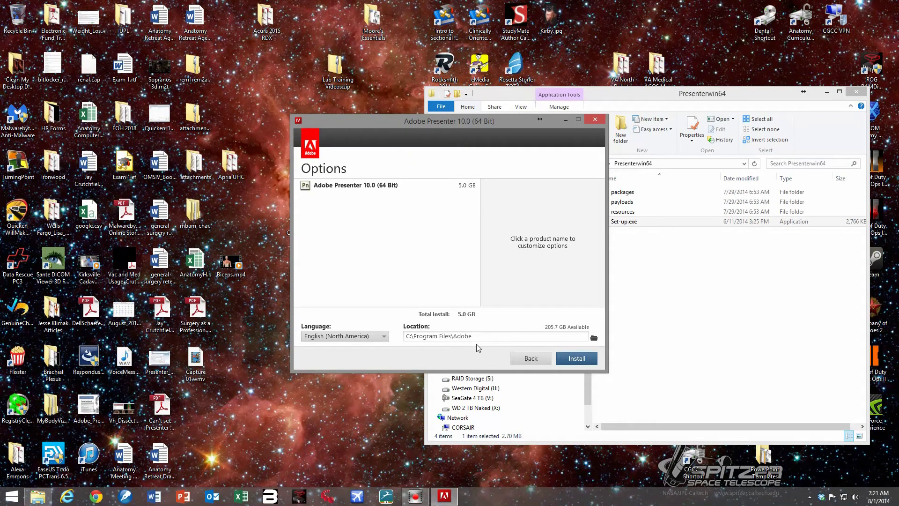
left_click(565, 358)
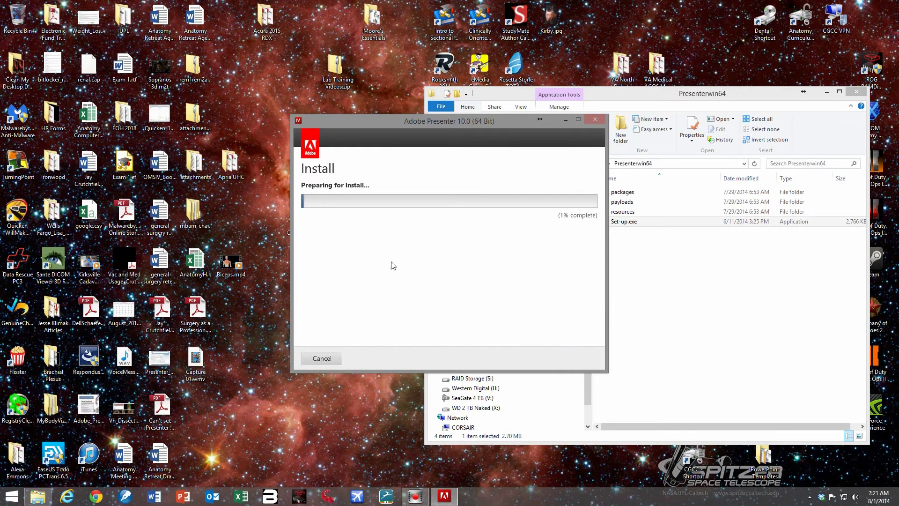
- Close the Presenterwin64 window, wait for installation to complete, then launch Adobe Presenter
left_click(860, 92)
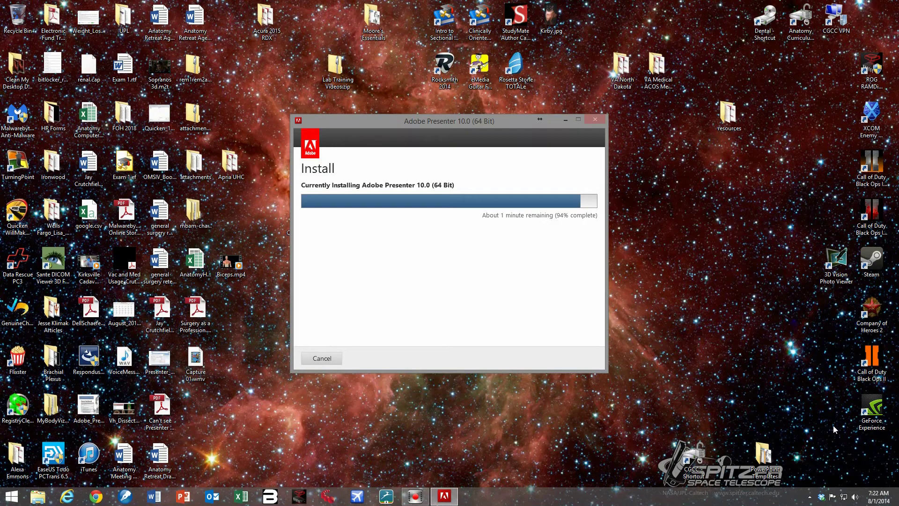
left_click(810, 497)
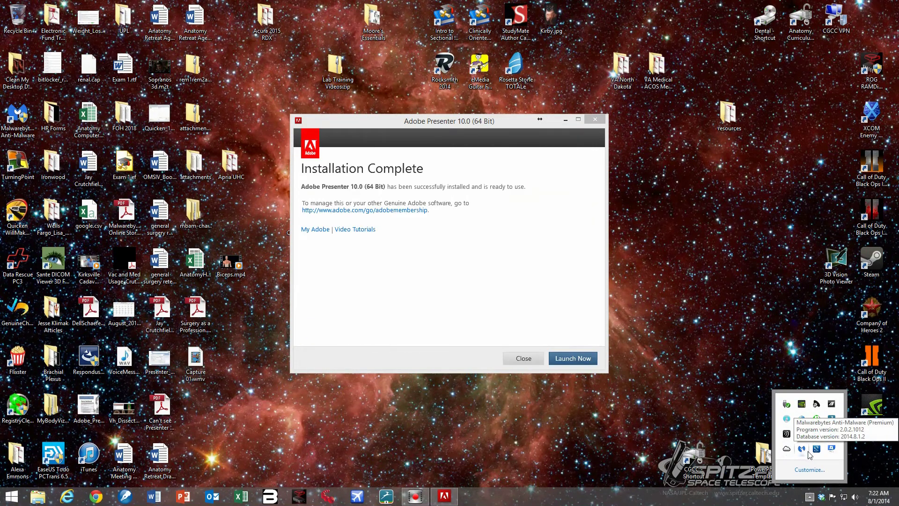
right_click(817, 451)
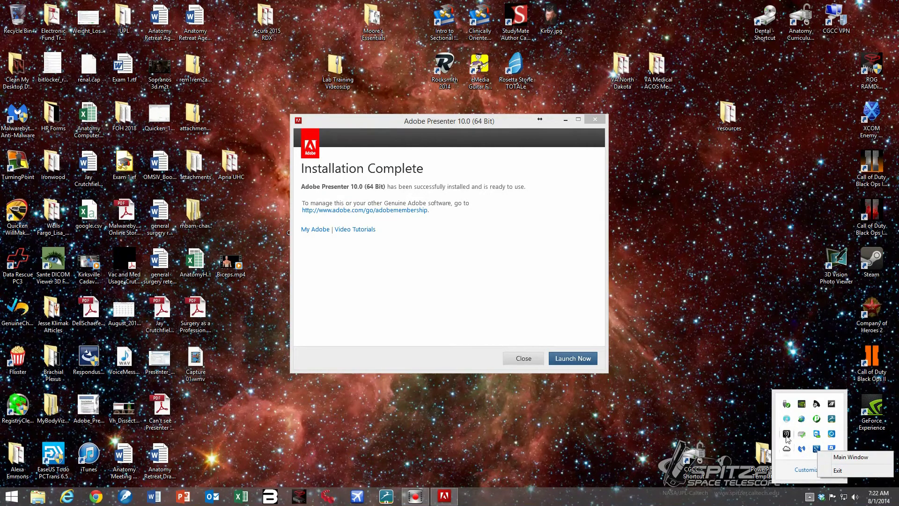
left_click(721, 322)
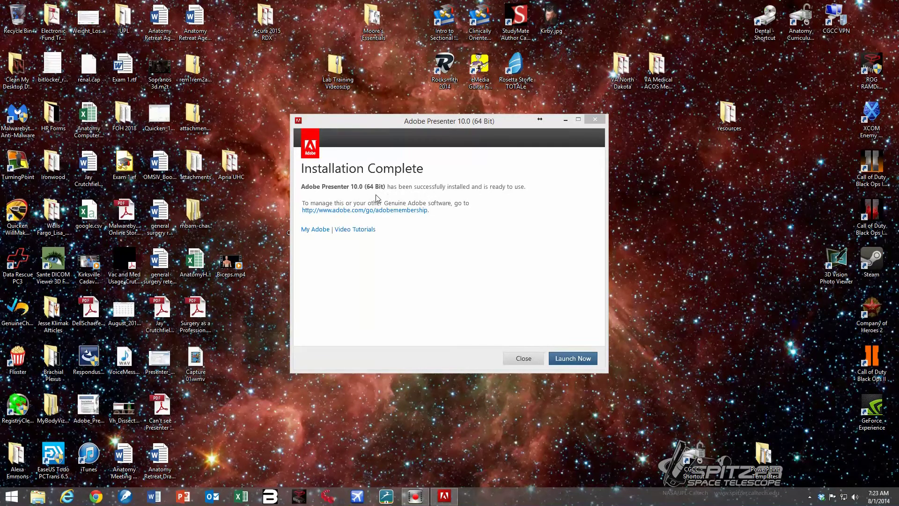
left_click(585, 356)
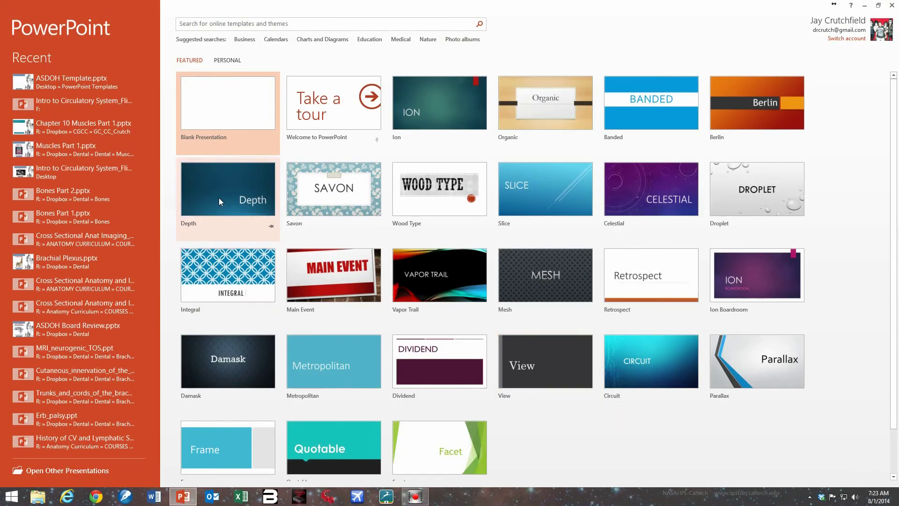
- Open ASDOH Template.pptx and check Options > Add-Ins > PowerPoint Add-ins, finding the list empty
left_click(66, 86)
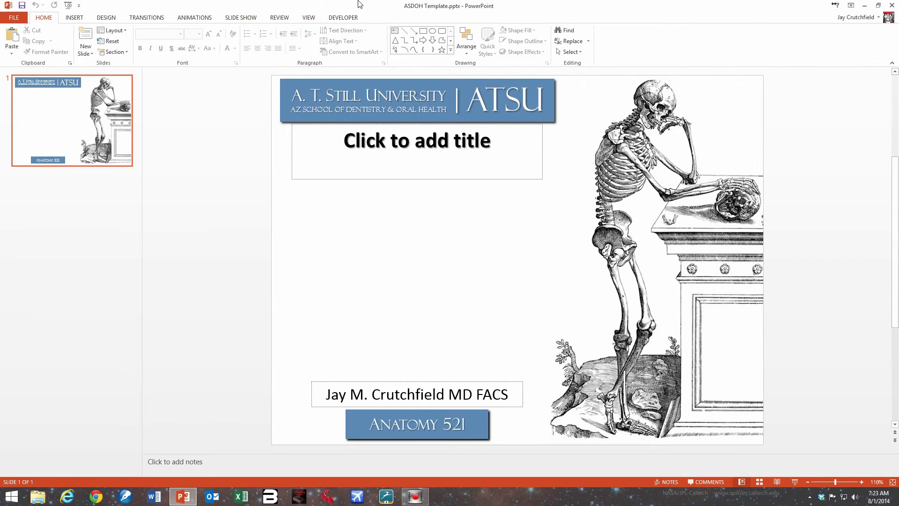
left_click(15, 19)
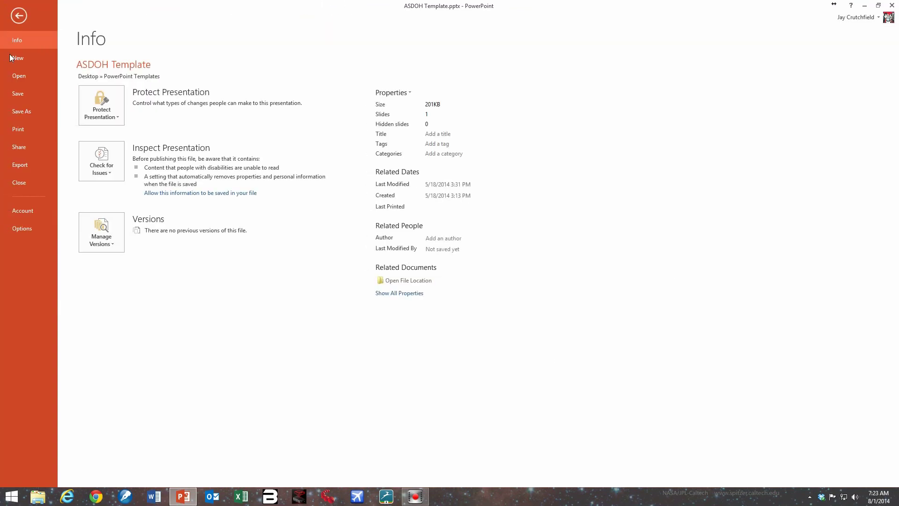
left_click(24, 227)
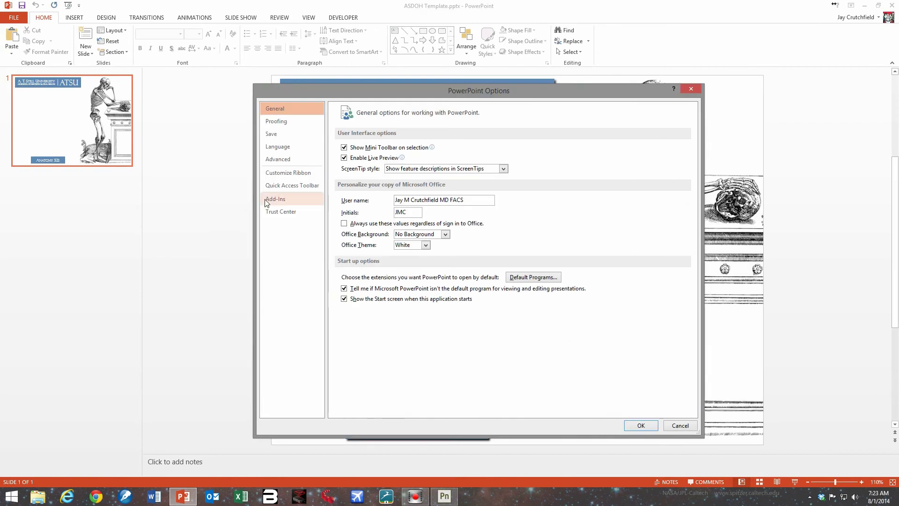
left_click(266, 201)
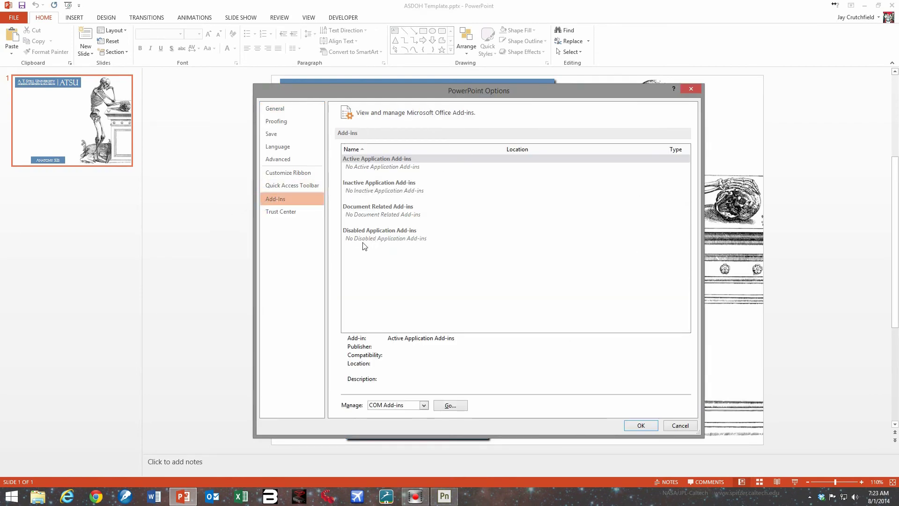
left_click(423, 406)
left_click(419, 416)
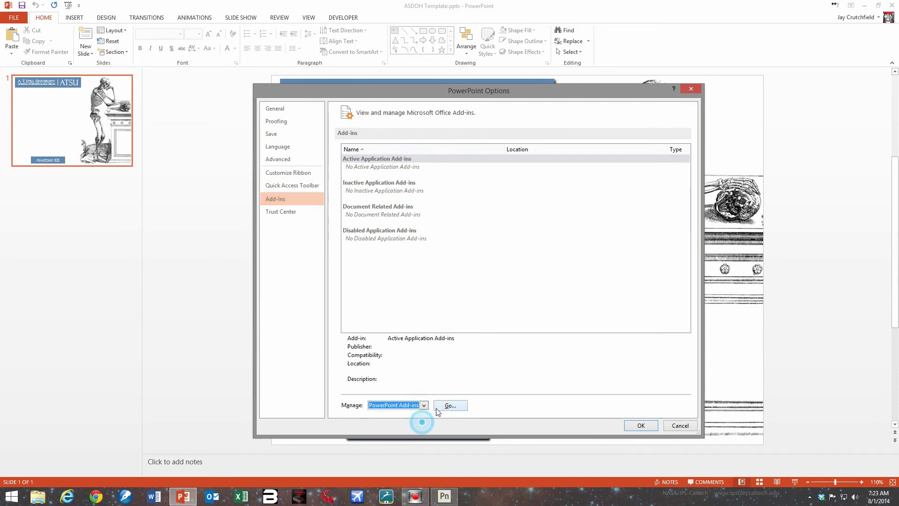
left_click(439, 405)
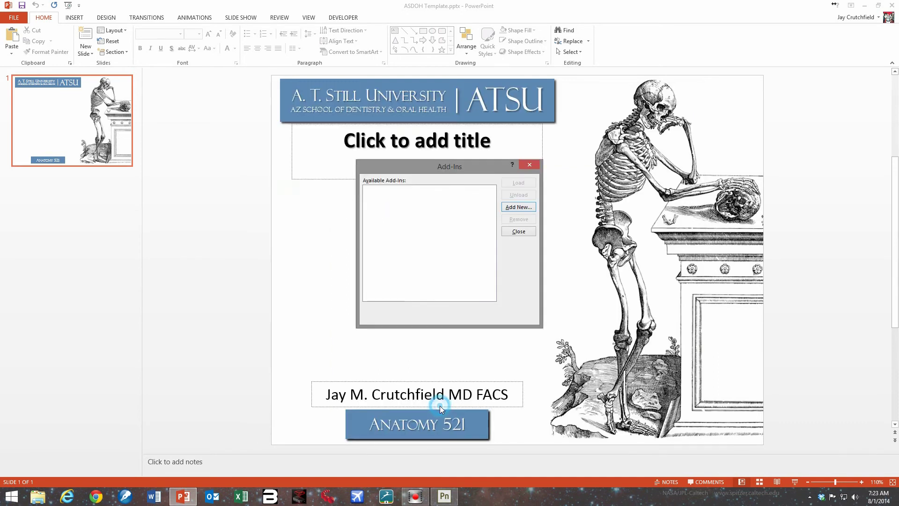
left_click(523, 232)
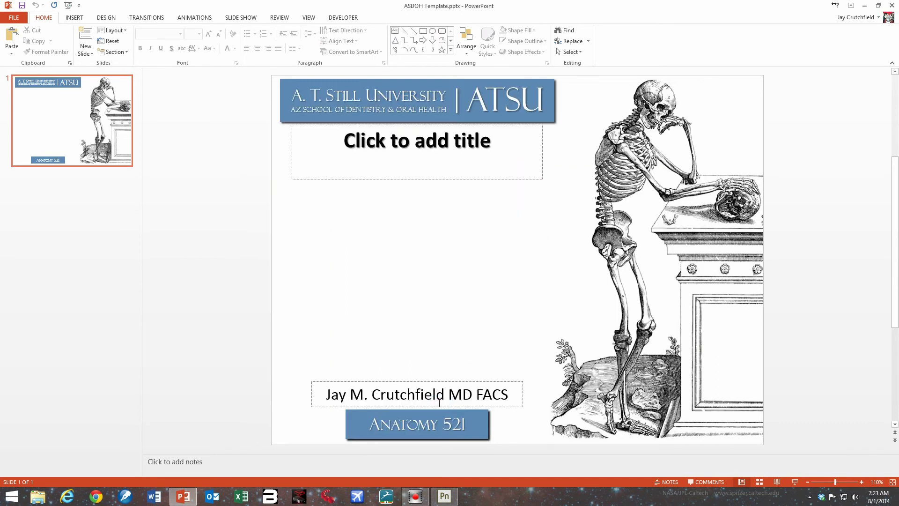
left_click(13, 19)
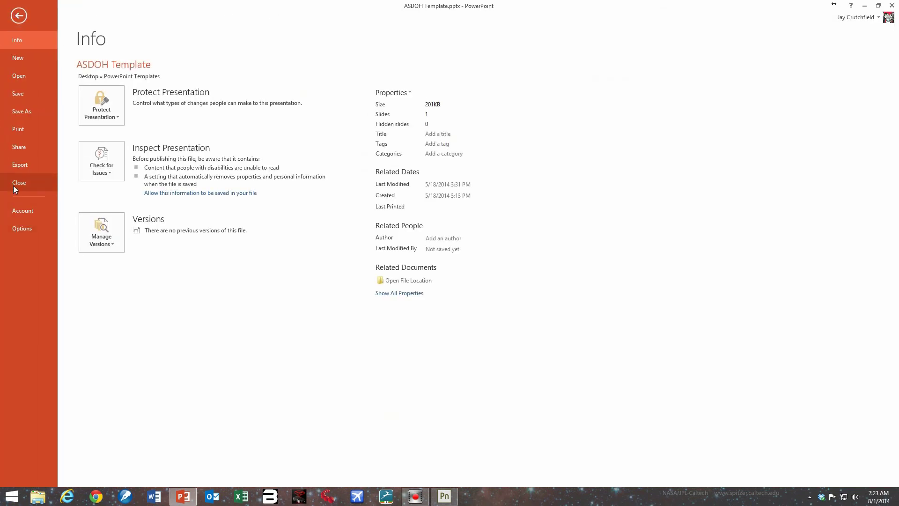
- Inspect the Actions add-in settings under Options > Add-Ins and cancel without changes
left_click(15, 228)
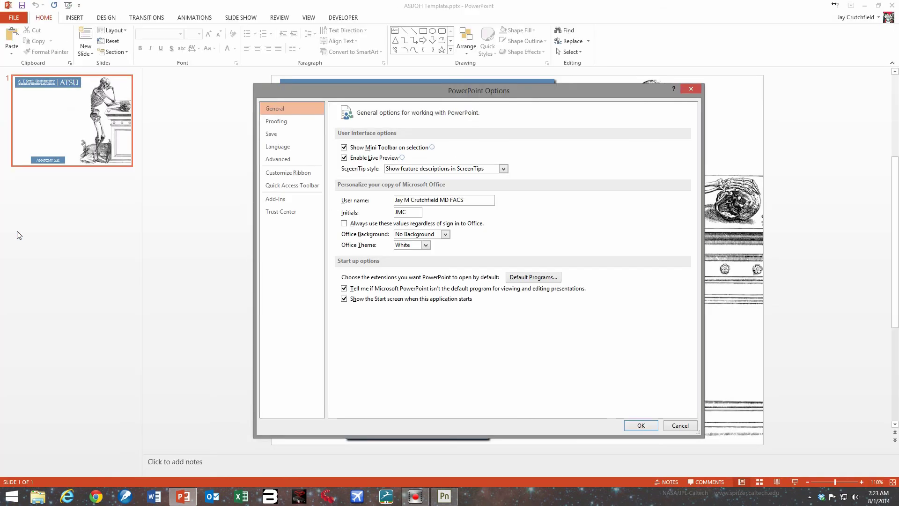
left_click(276, 199)
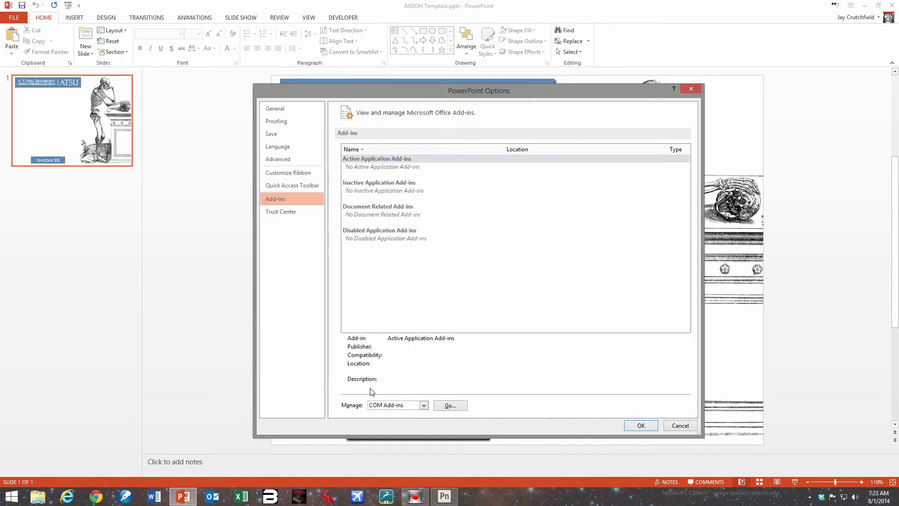
left_click(422, 406)
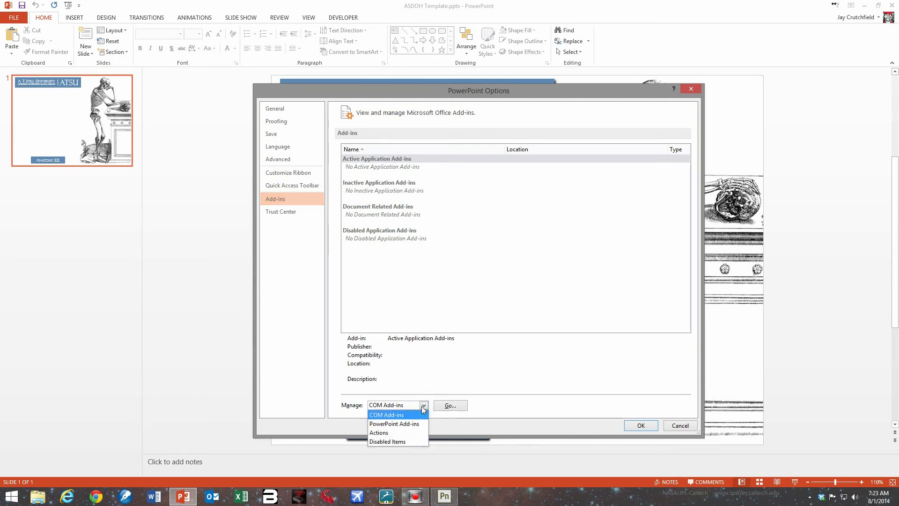
left_click(397, 433)
left_click(445, 405)
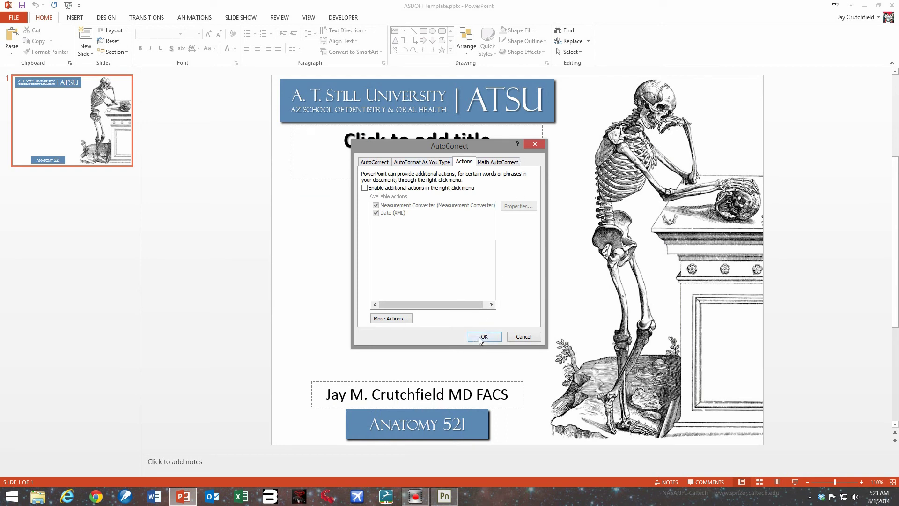
left_click(516, 336)
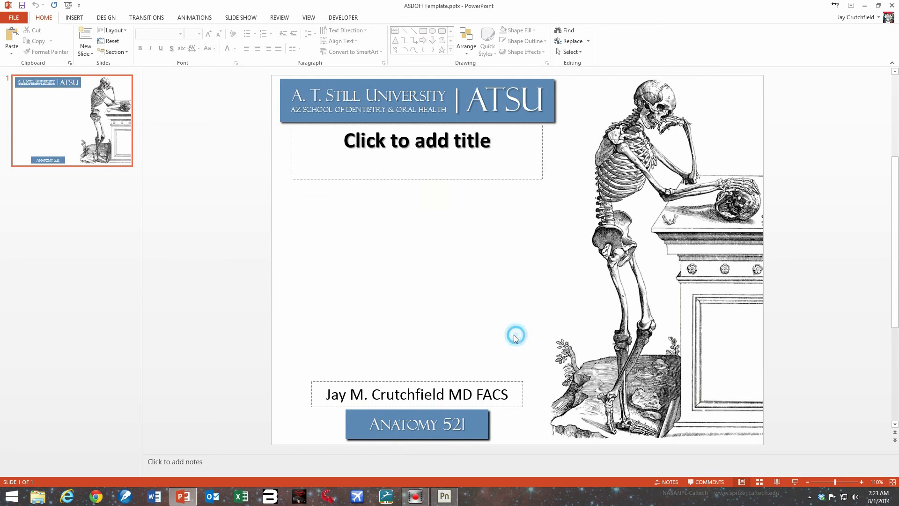
- Check the Disabled Items list, finding it empty, then close PowerPoint Options
left_click(13, 19)
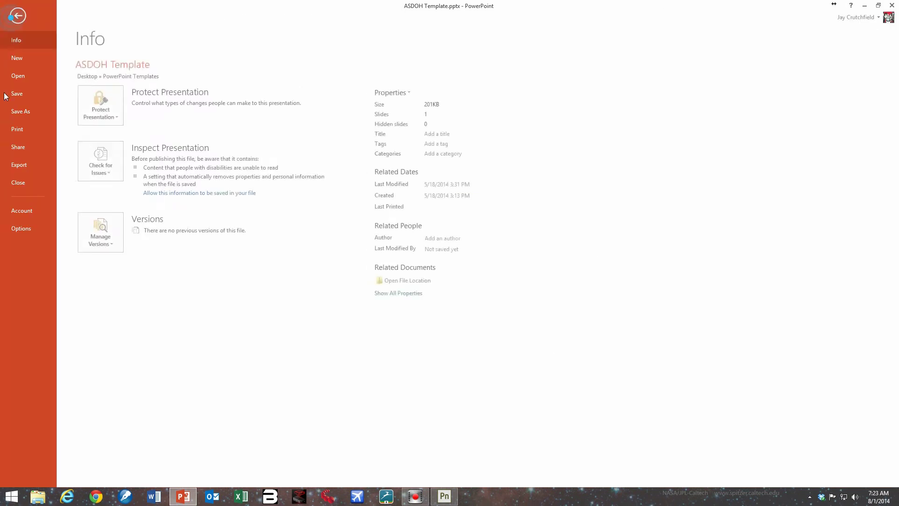
left_click(21, 228)
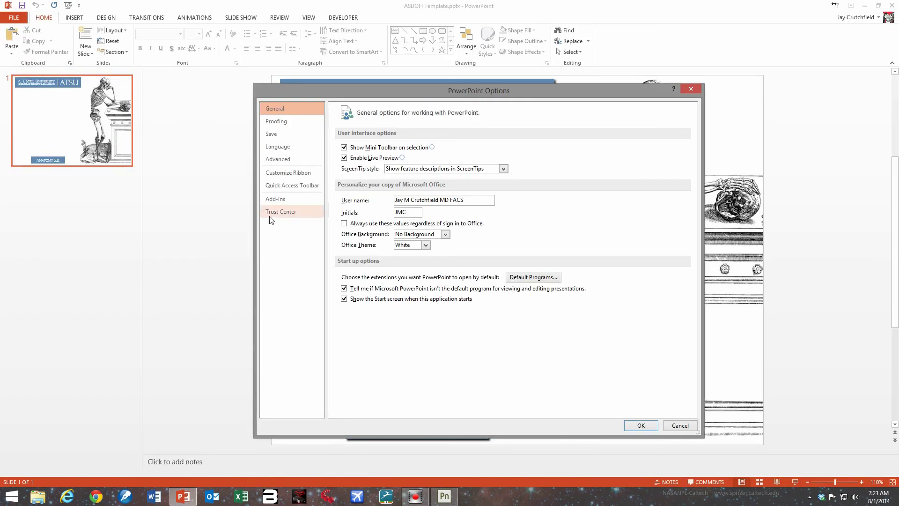
left_click(276, 199)
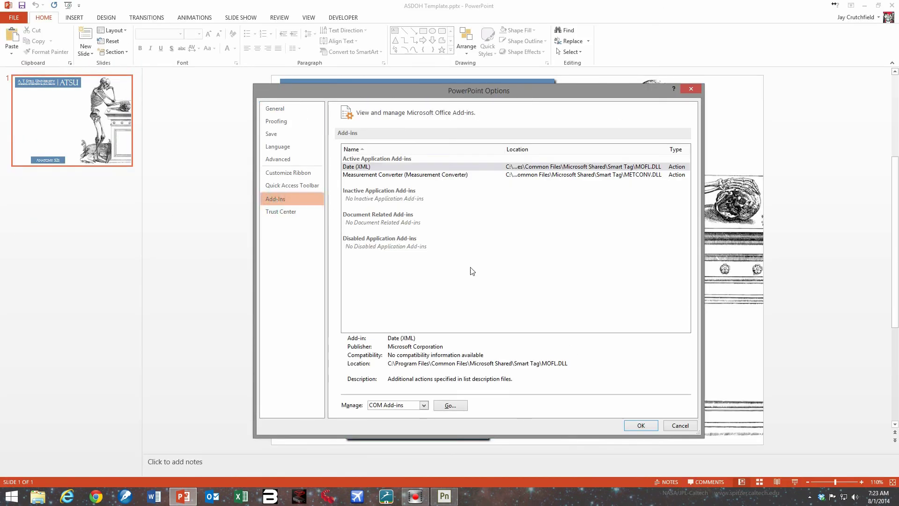
left_click(425, 409)
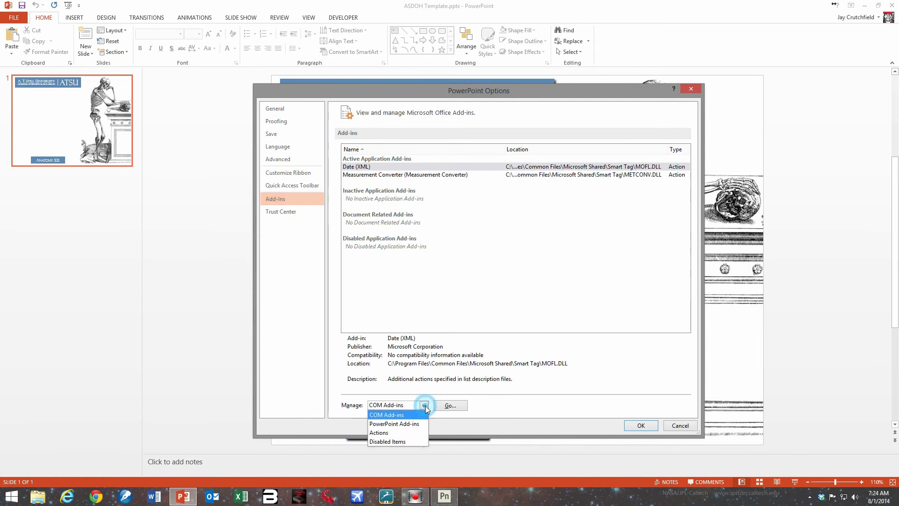
left_click(408, 444)
left_click(457, 407)
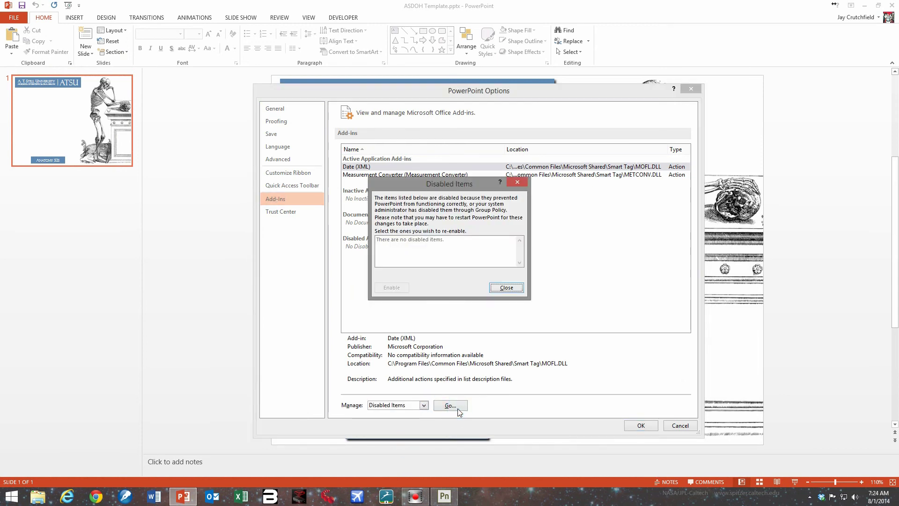
left_click(504, 288)
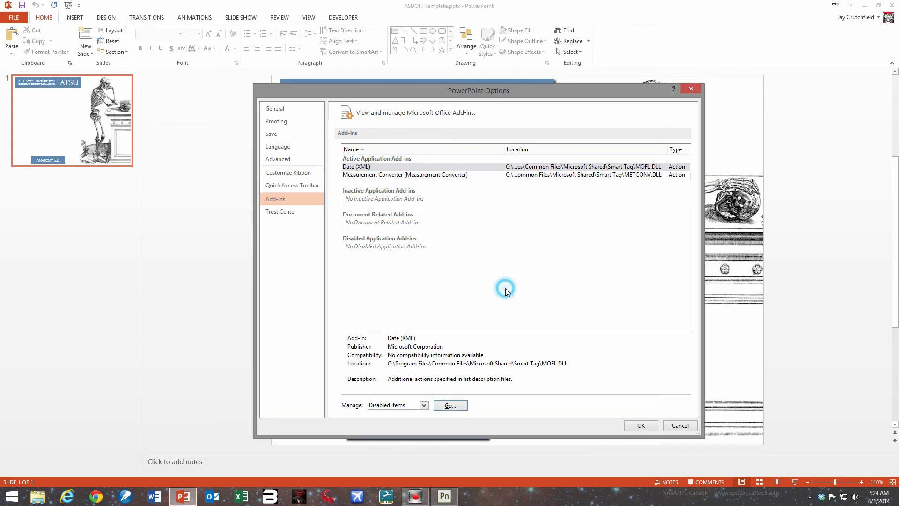
left_click(683, 426)
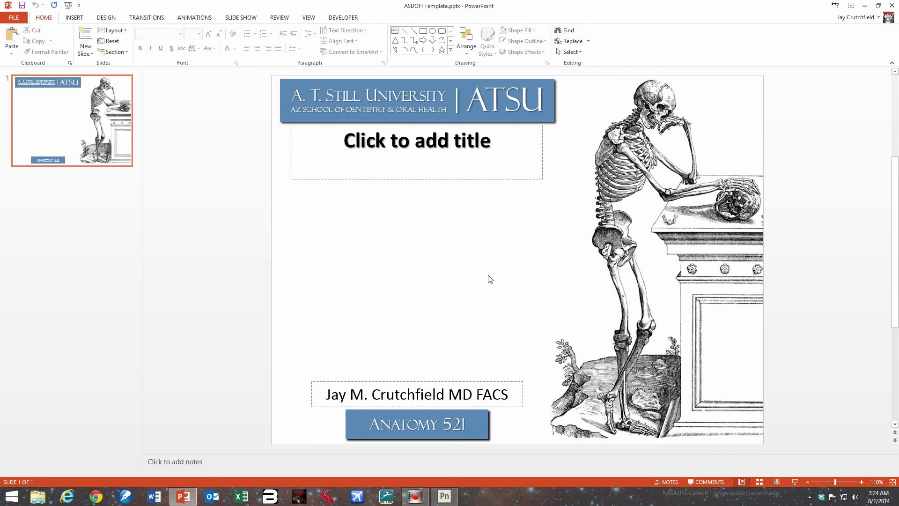
- Exit PowerPoint so Adobe Presenter shows its message about checking the PowerPoint add-in
left_click(889, 5)
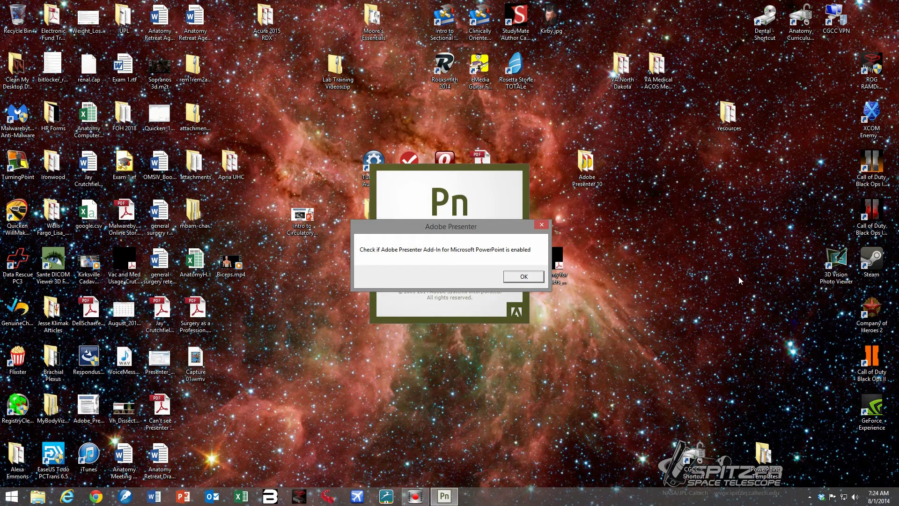
- Dismiss the Presenter warning, reopen ASDOH Template.pptx in PowerPoint, then exit PowerPoint again
left_click(523, 277)
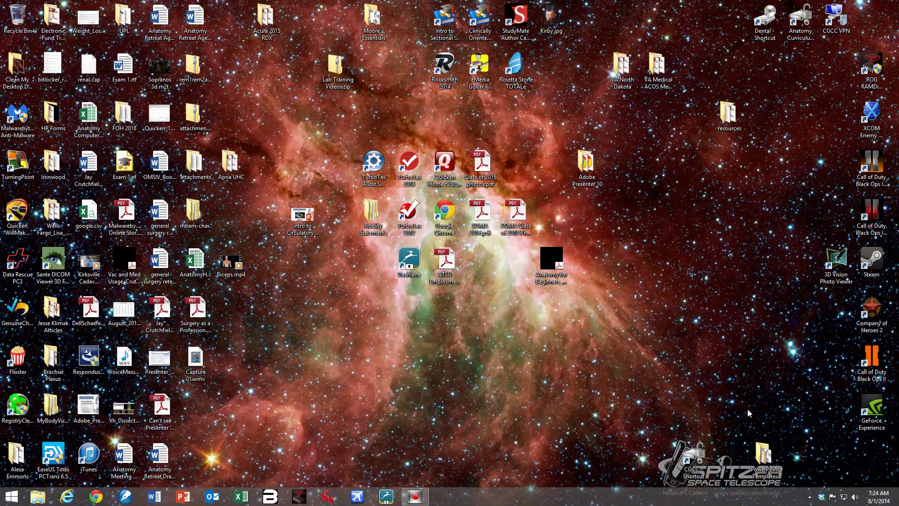
left_click(184, 499)
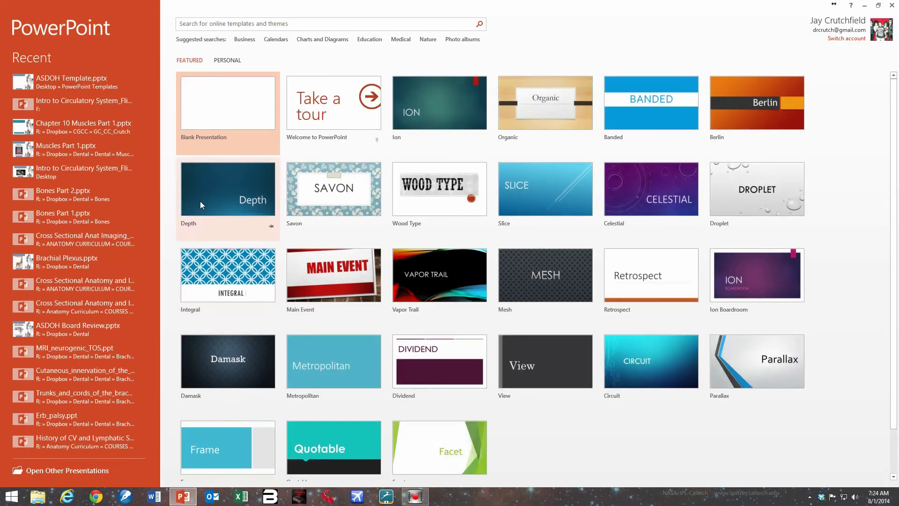
left_click(117, 80)
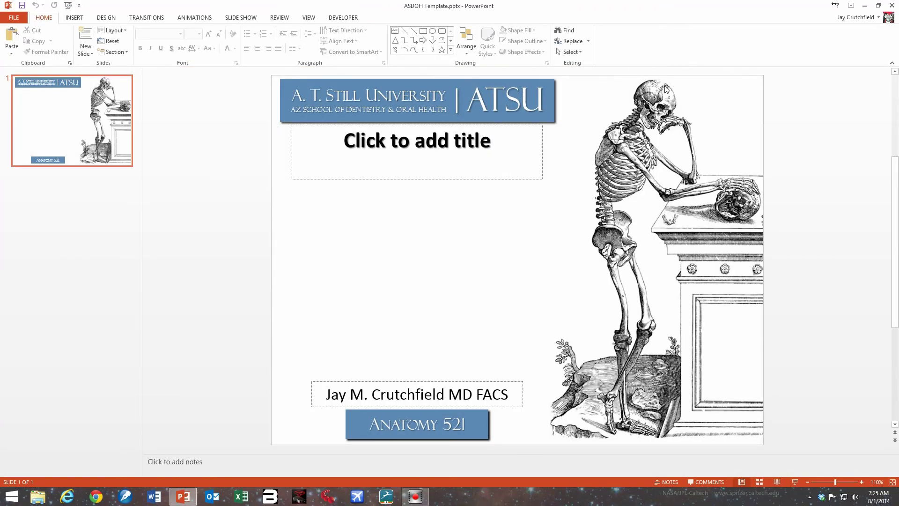
left_click(891, 5)
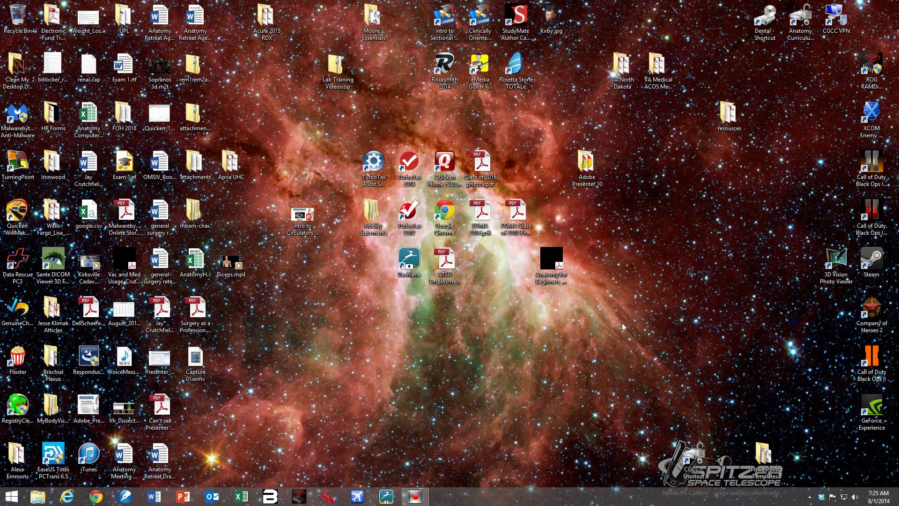